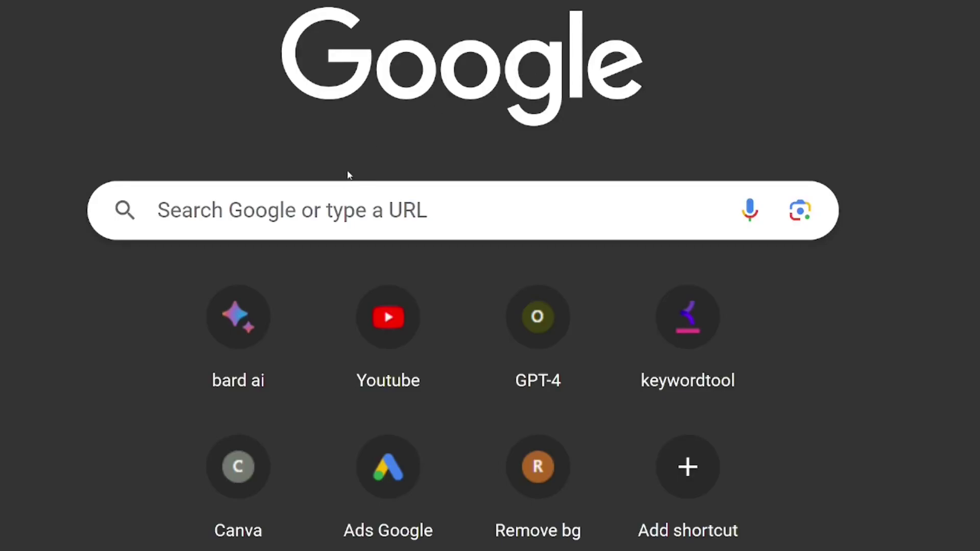
# Search Google for 'paypal guyana'
pyautogui.click(329, 210)
pyautogui.write('pay')
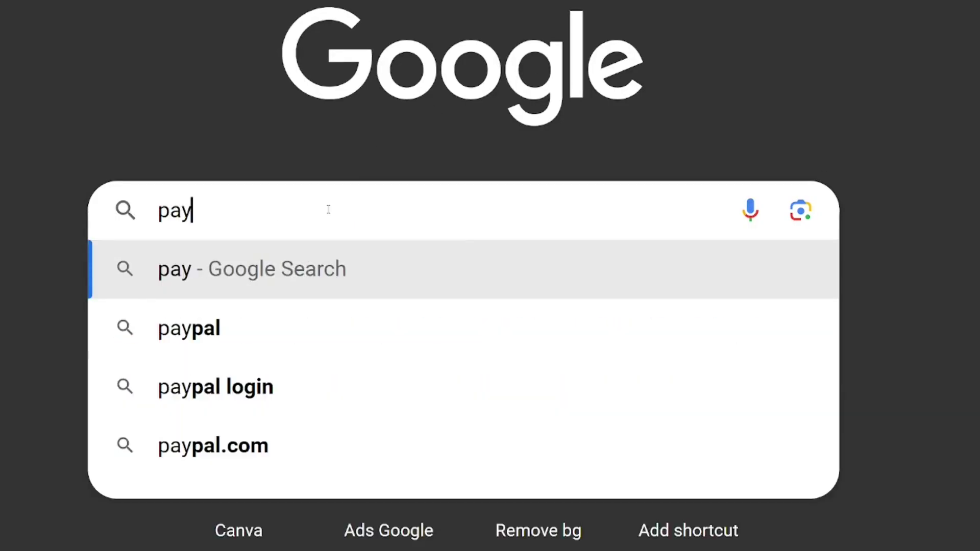
pyautogui.write('pal guy')
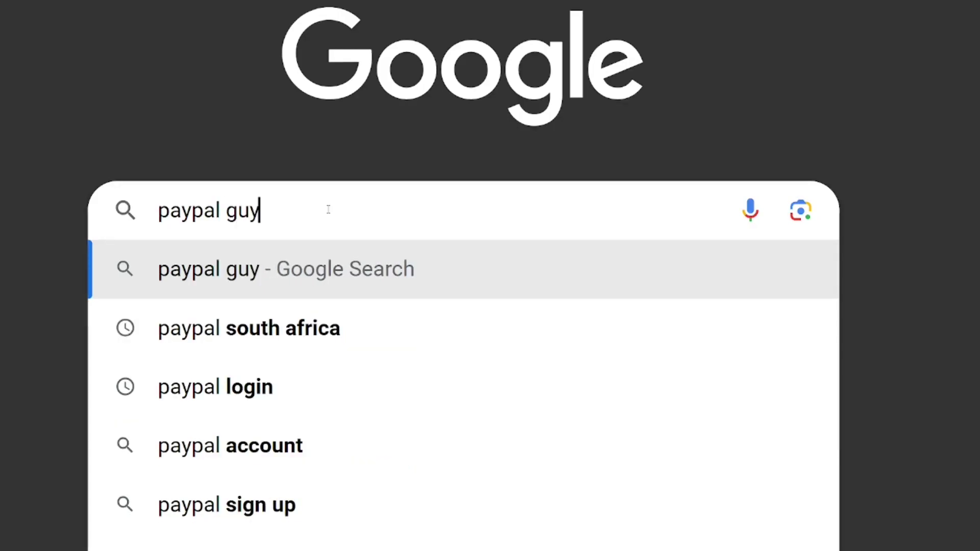
pyautogui.write('ana')
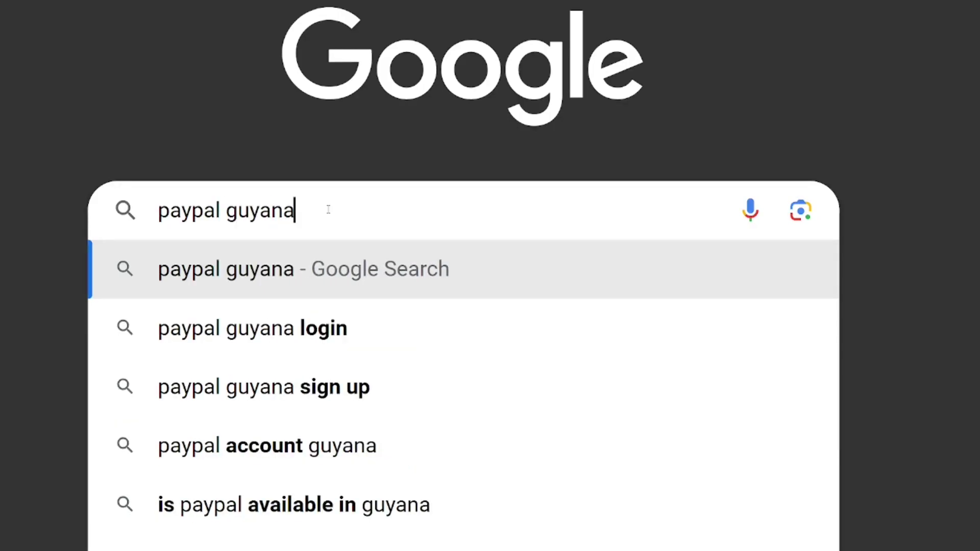
pyautogui.press('Return')
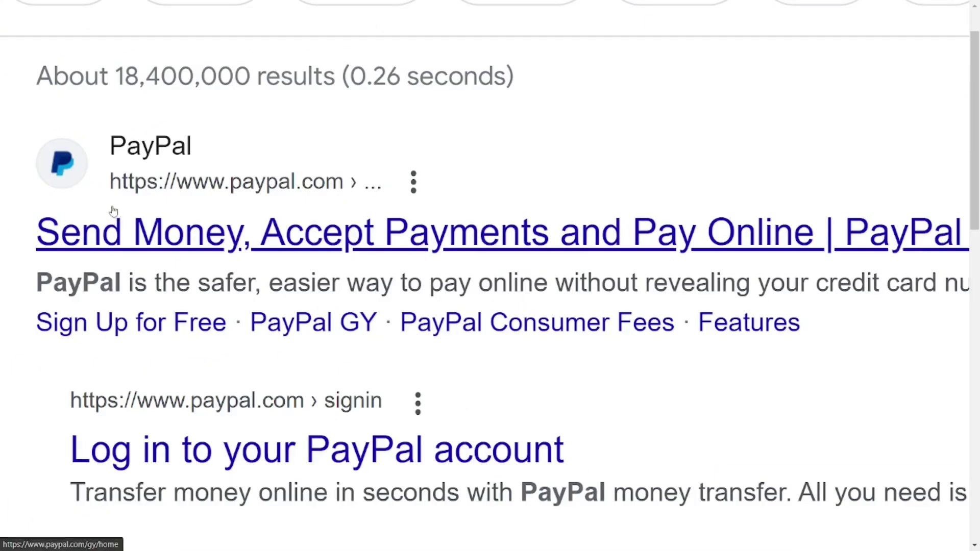
# Open PayPal's Guyana site and start signing up for a free account
pyautogui.click(180, 163)
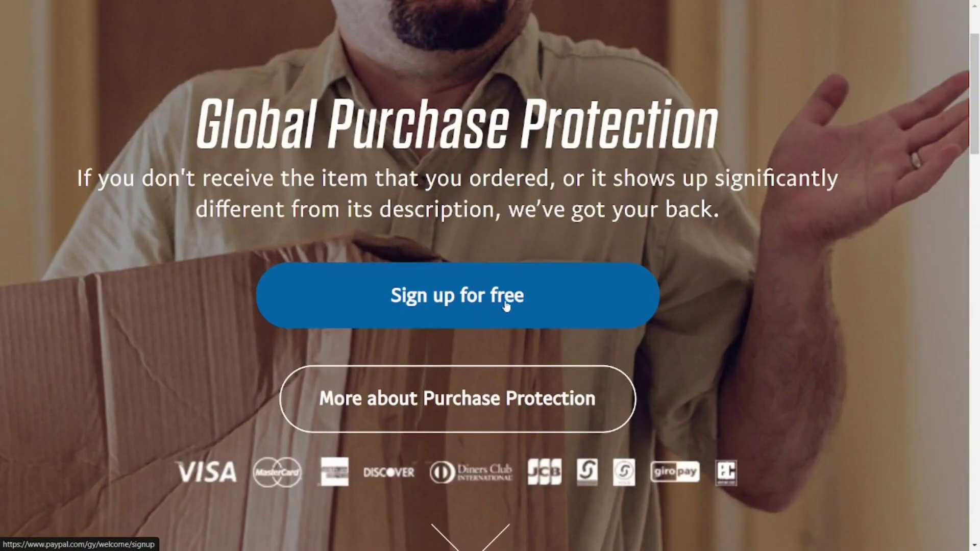
pyautogui.click(463, 307)
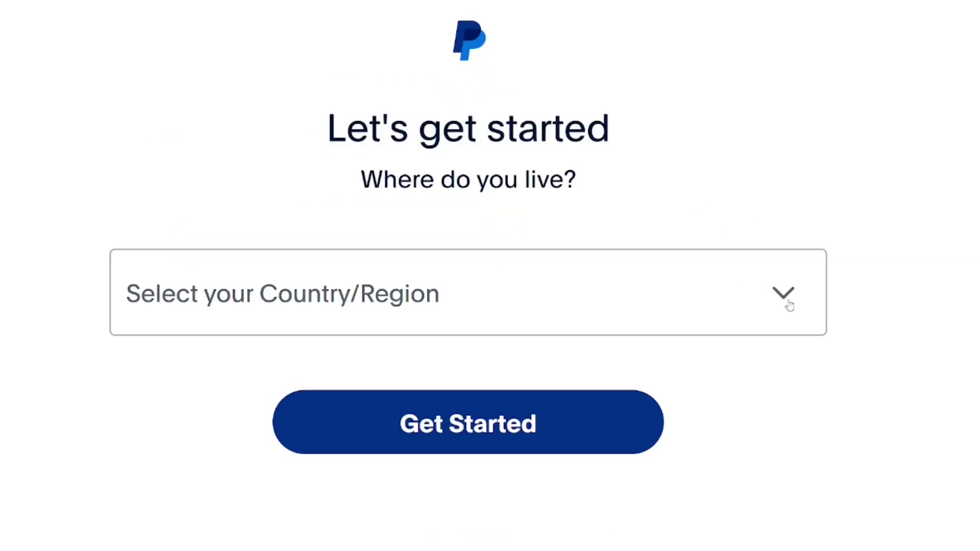
# Choose Guyana as the country and begin sign-up at the +592 mobile number step
pyautogui.click(789, 306)
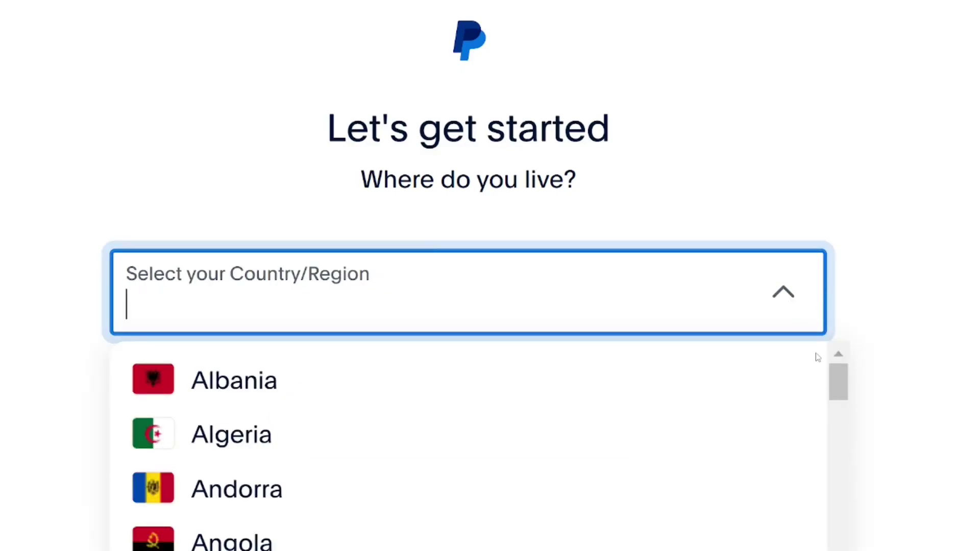
pyautogui.write('guy')
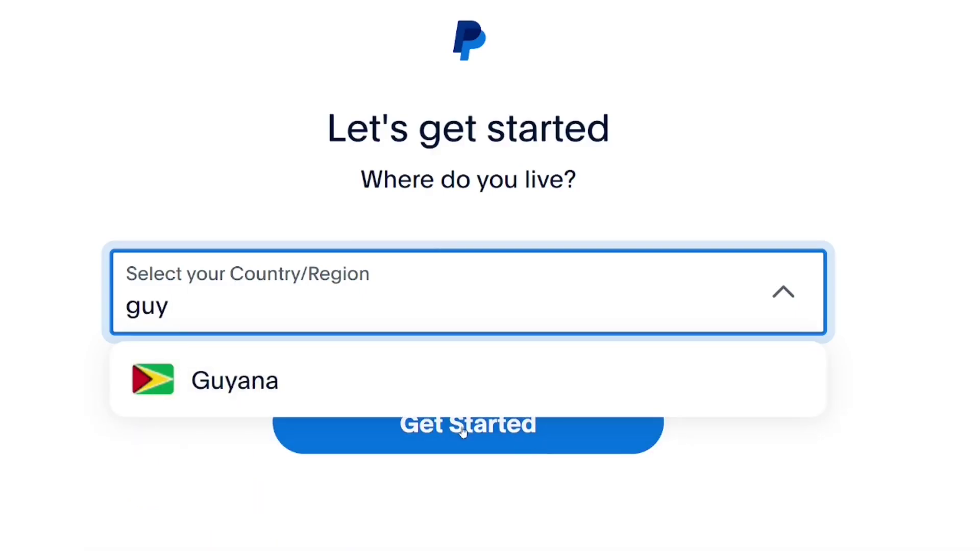
pyautogui.click(279, 384)
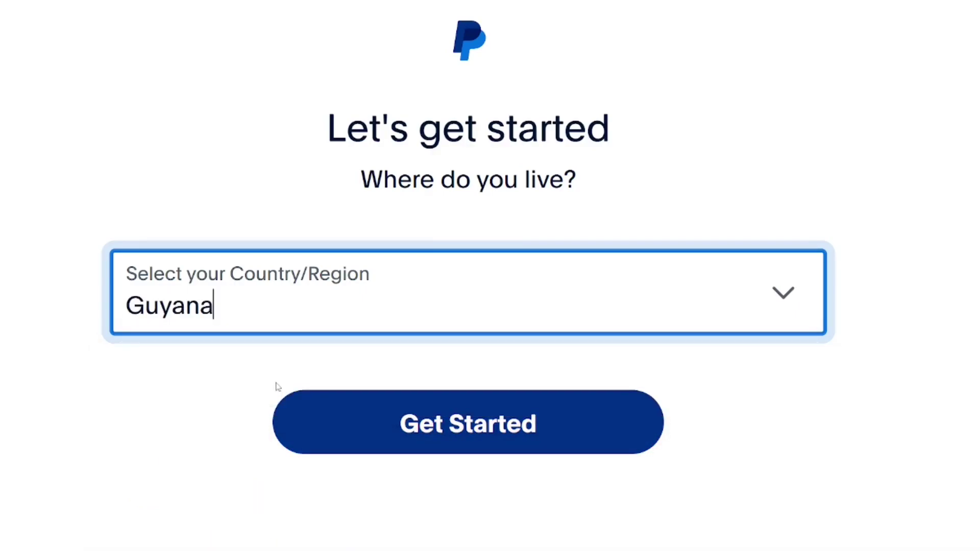
pyautogui.click(495, 423)
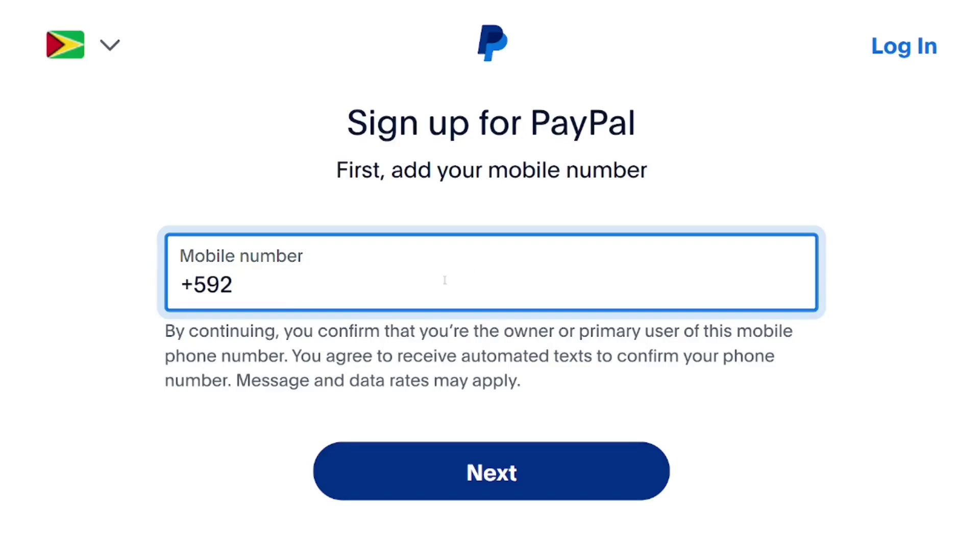
# Pass the human verification check and submit the mobile number
pyautogui.moveTo(165, 332); pyautogui.dragTo(540, 418)
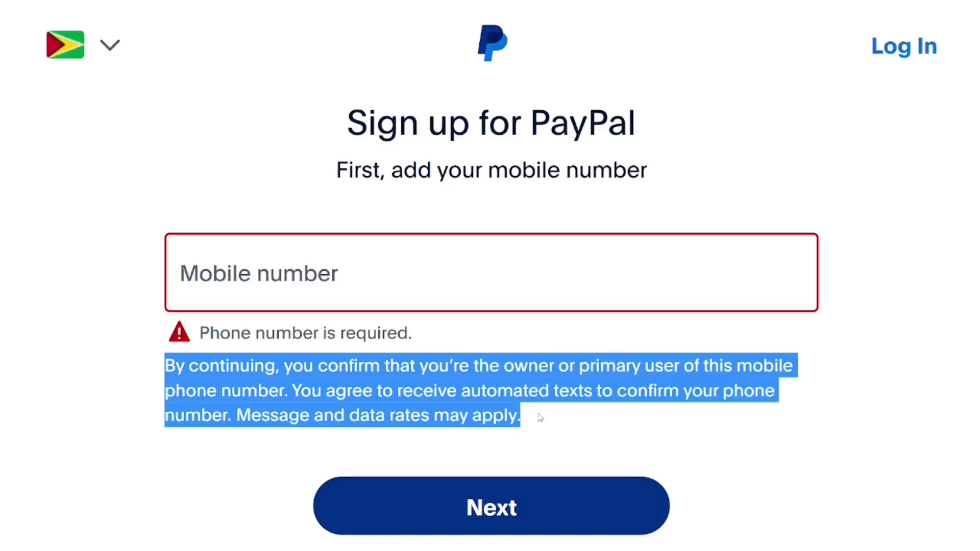
pyautogui.click(458, 300)
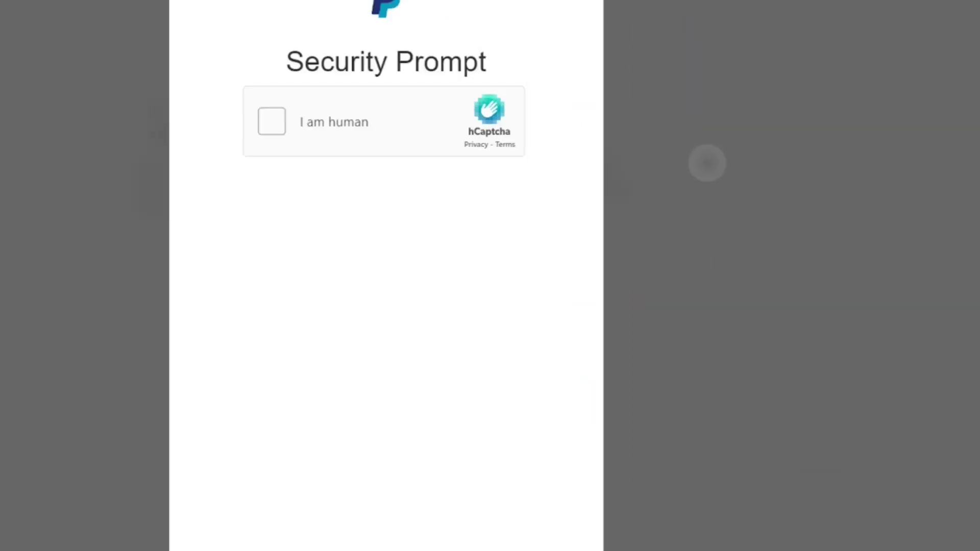
pyautogui.click(277, 126)
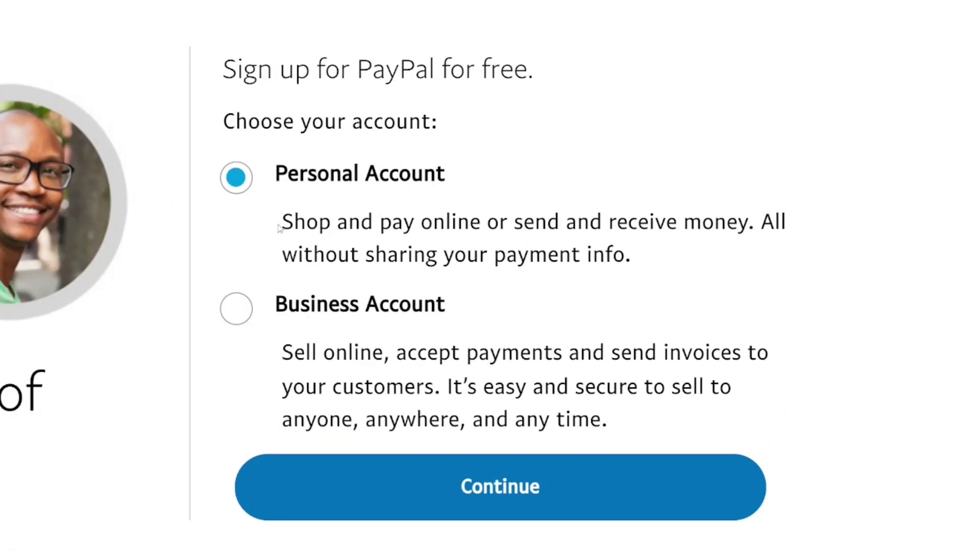
# Choose Business Account and paste the account e-mail address into the Email field
pyautogui.moveTo(286, 223); pyautogui.dragTo(751, 208)
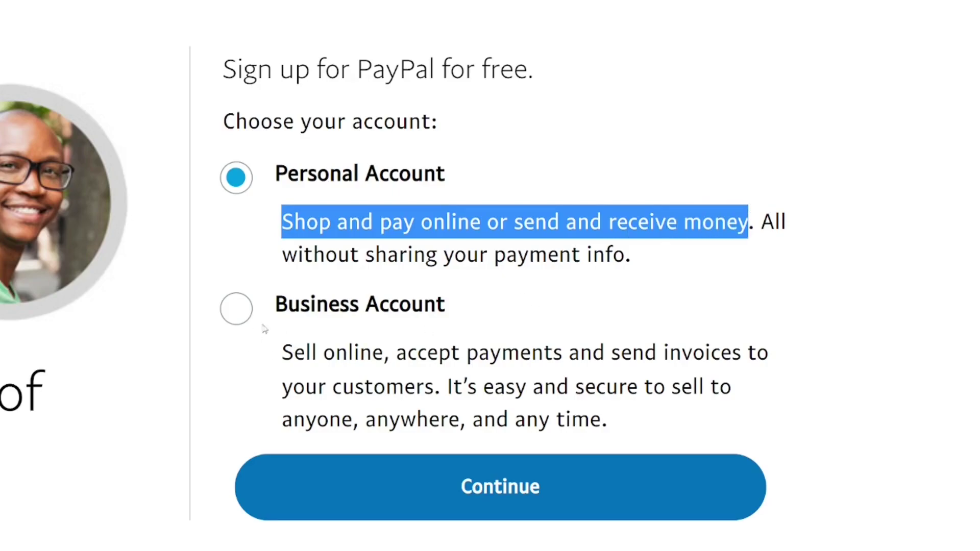
pyautogui.click(236, 309)
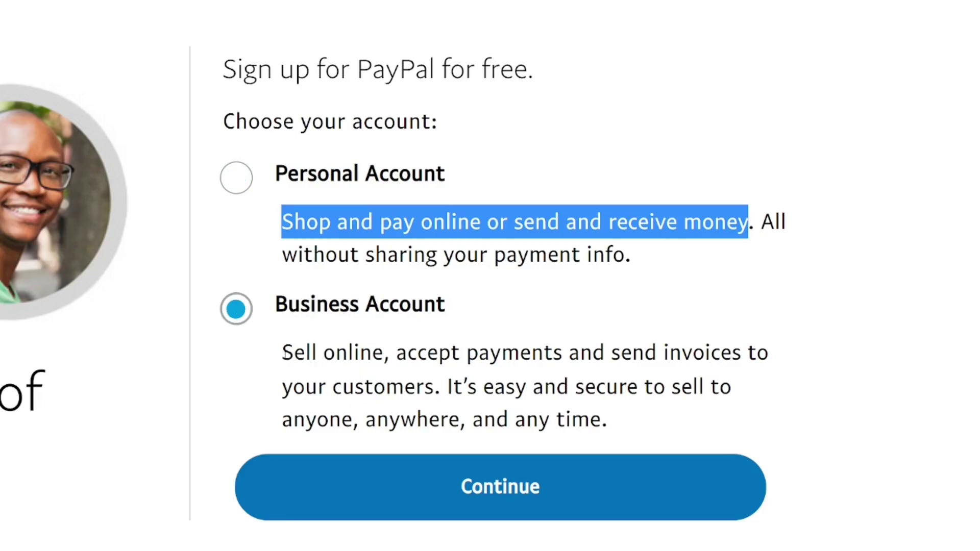
pyautogui.moveTo(284, 353); pyautogui.dragTo(747, 353)
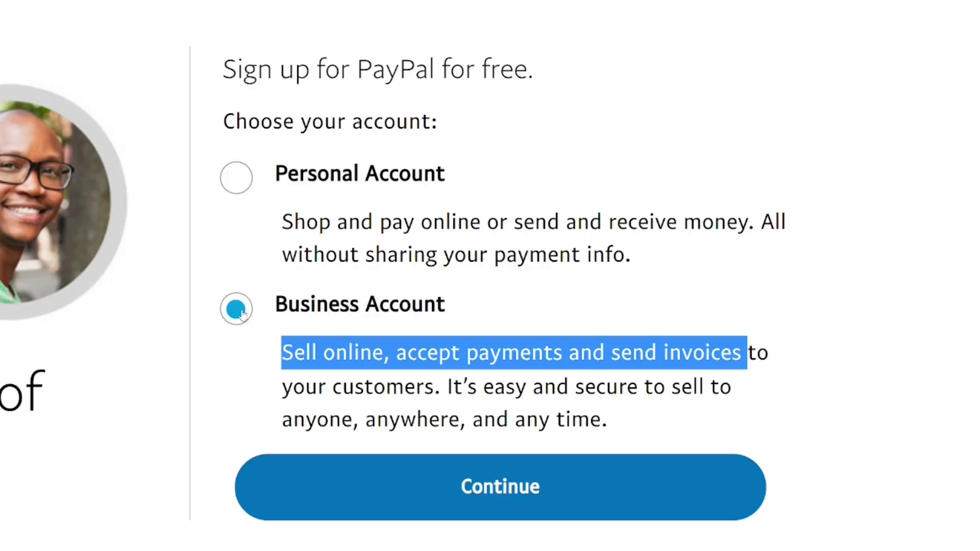
pyautogui.click(515, 491)
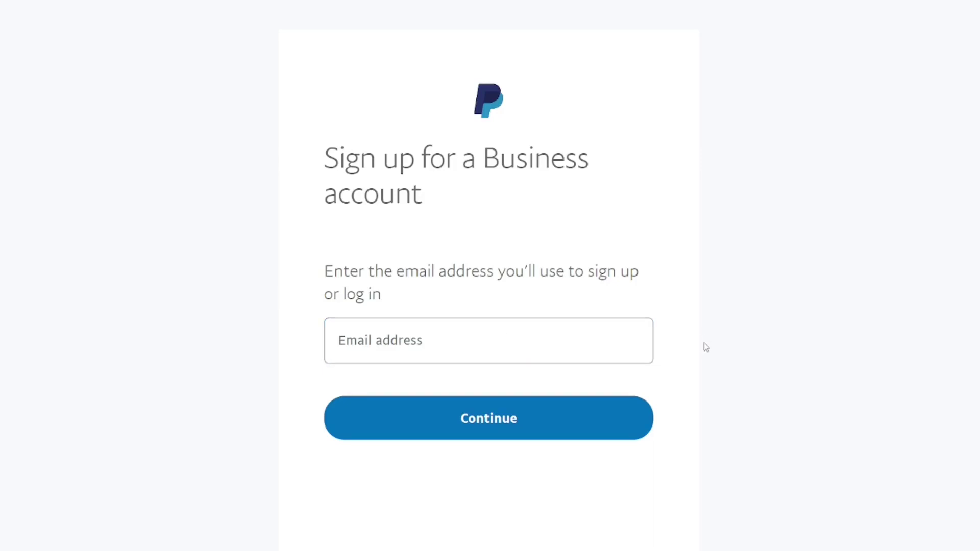
pyautogui.click(427, 346)
pyautogui.hotkey('ctrl', 'v')
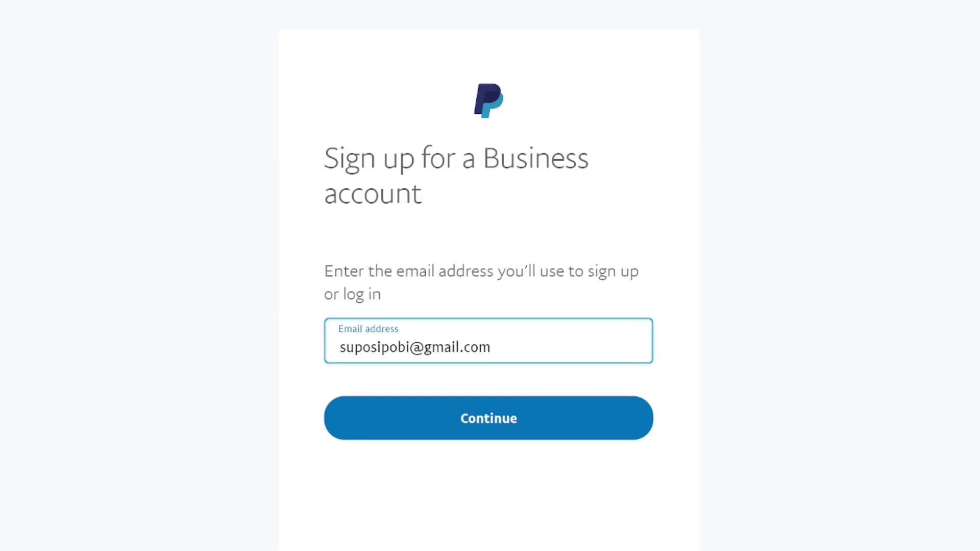
# Submit the e-mail and review the password requirements at an enlarged zoom
pyautogui.click(503, 425)
pyautogui.scroll(-2, 792, 305)
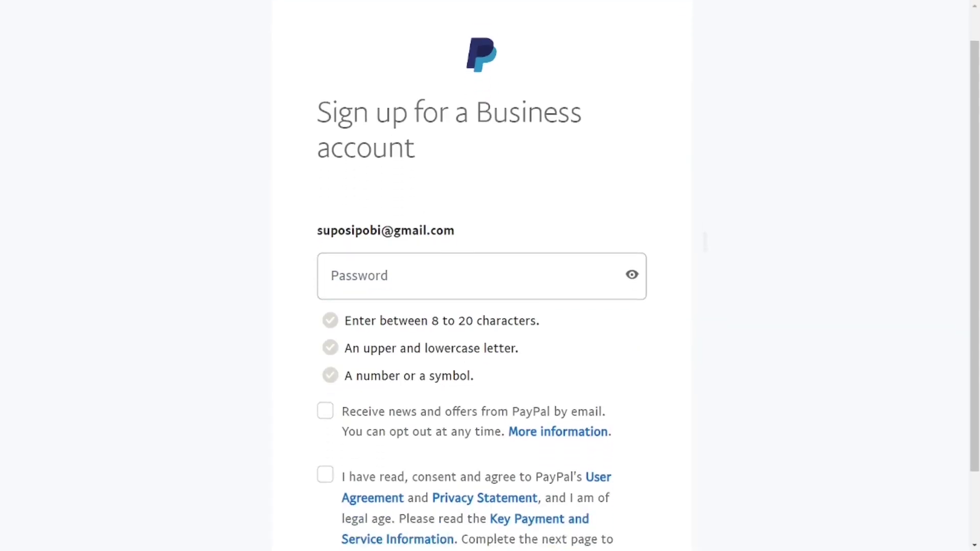
pyautogui.scroll(-1, 399, 200)
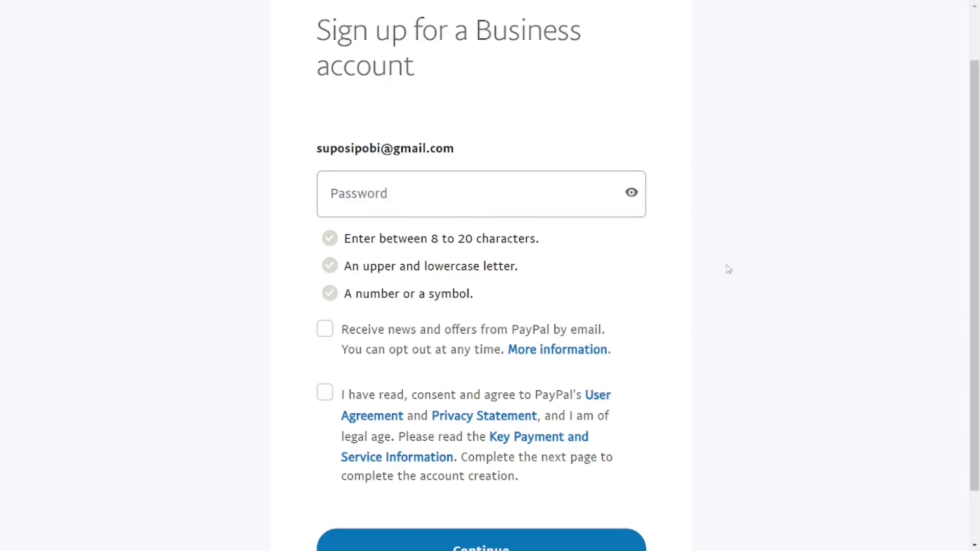
pyautogui.hotkey('ctrl', '+')
pyautogui.scroll(2, 691, 164)
pyautogui.moveTo(297, 392); pyautogui.dragTo(555, 391)
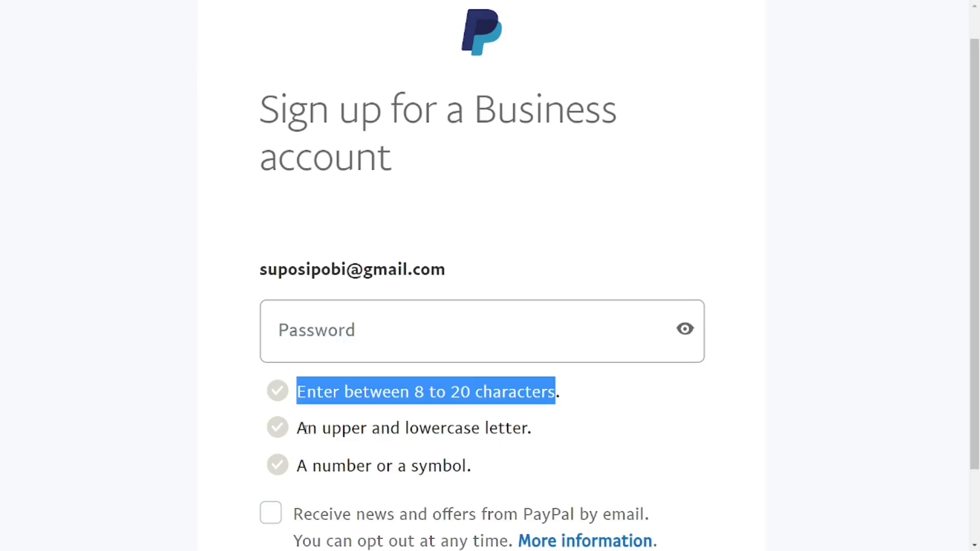
pyautogui.moveTo(301, 429); pyautogui.dragTo(534, 431)
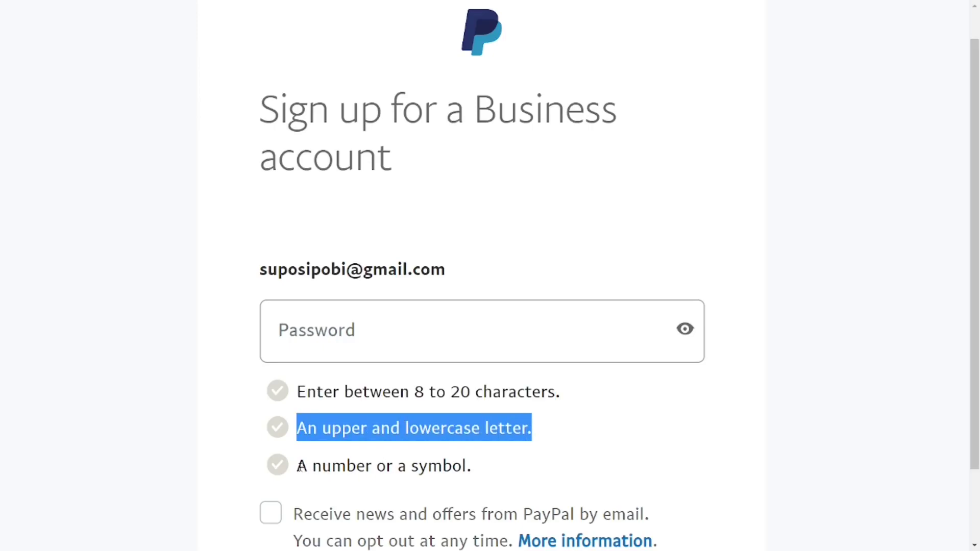
pyautogui.moveTo(302, 466); pyautogui.dragTo(468, 466)
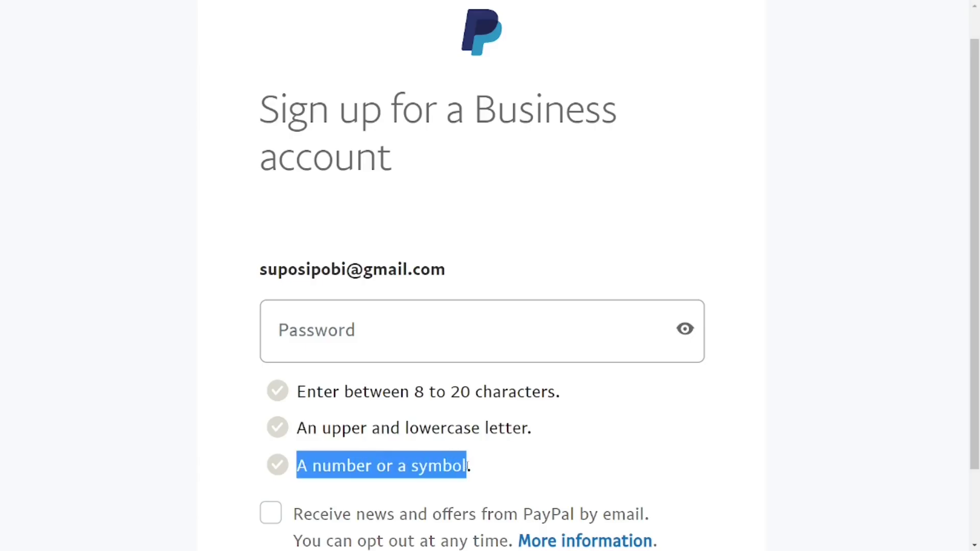
pyautogui.click(613, 439)
pyautogui.scroll(-6, 613, 439)
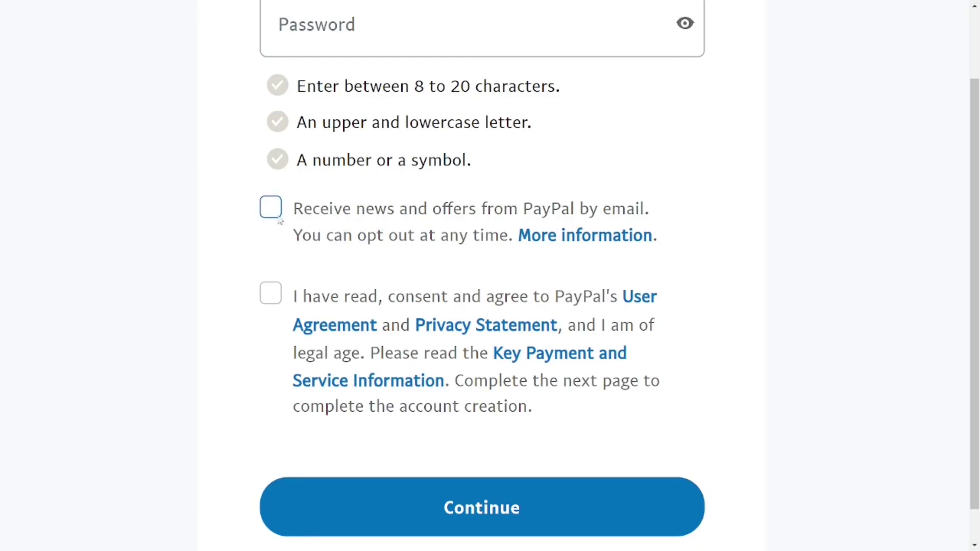
pyautogui.scroll(-2, 276, 224)
# Opt in to news and offers, accept the User Agreement and Privacy Statement, and continue
pyautogui.click(280, 131)
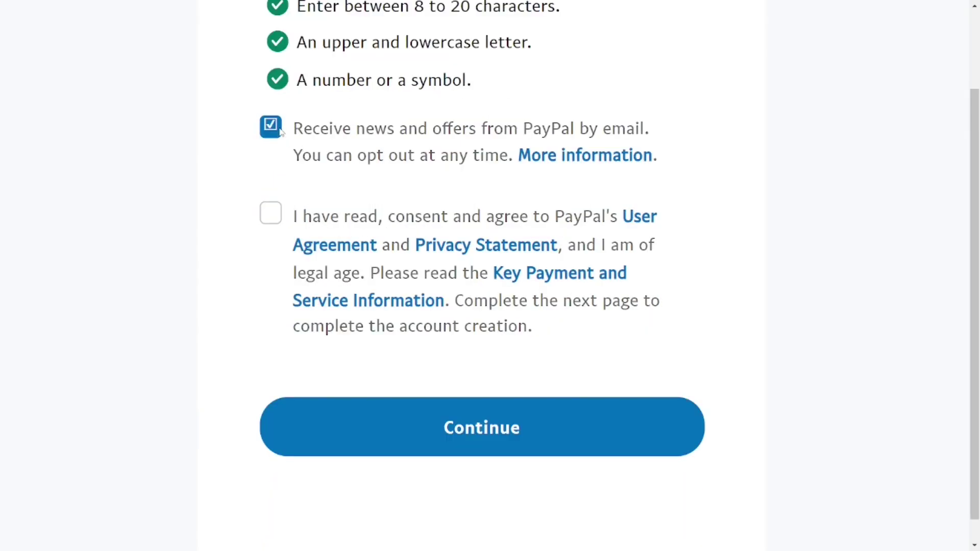
pyautogui.click(275, 224)
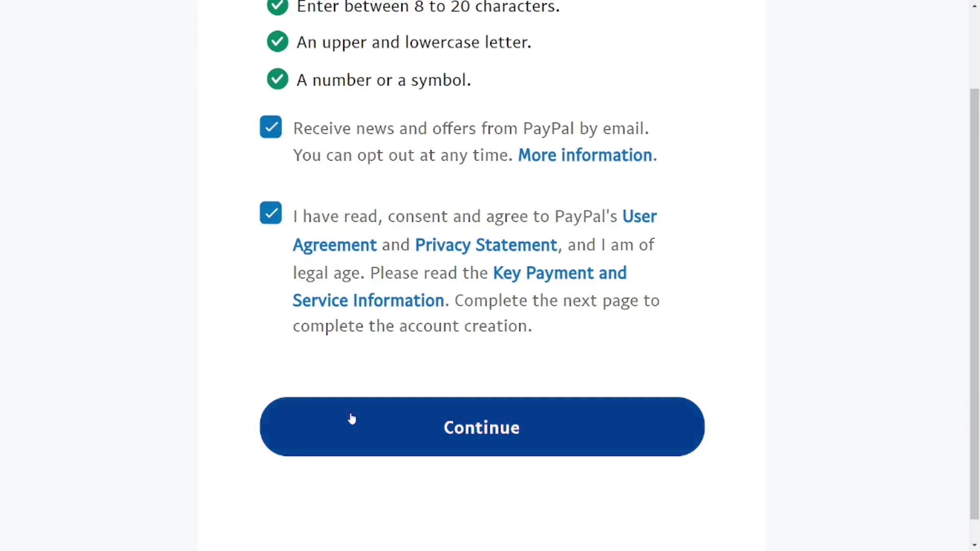
pyautogui.click(500, 441)
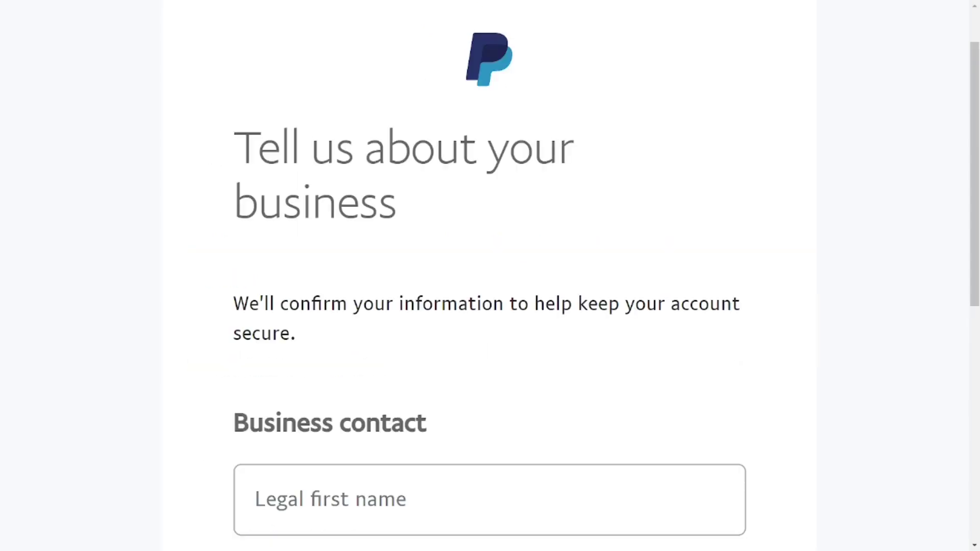
# Leave the legal first name, last name and business name fields blank so they flag red
pyautogui.scroll(-5, 491, 275)
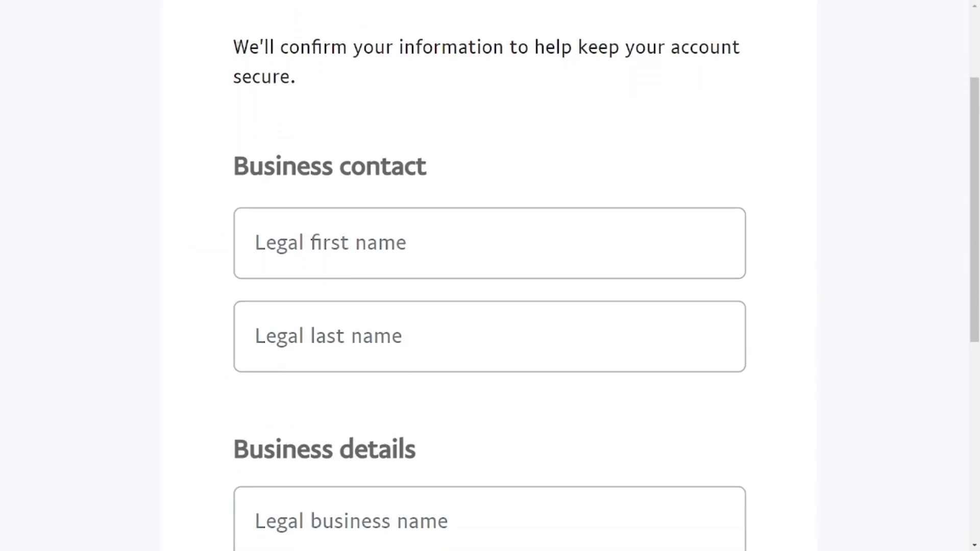
pyautogui.moveTo(234, 46); pyautogui.dragTo(741, 35)
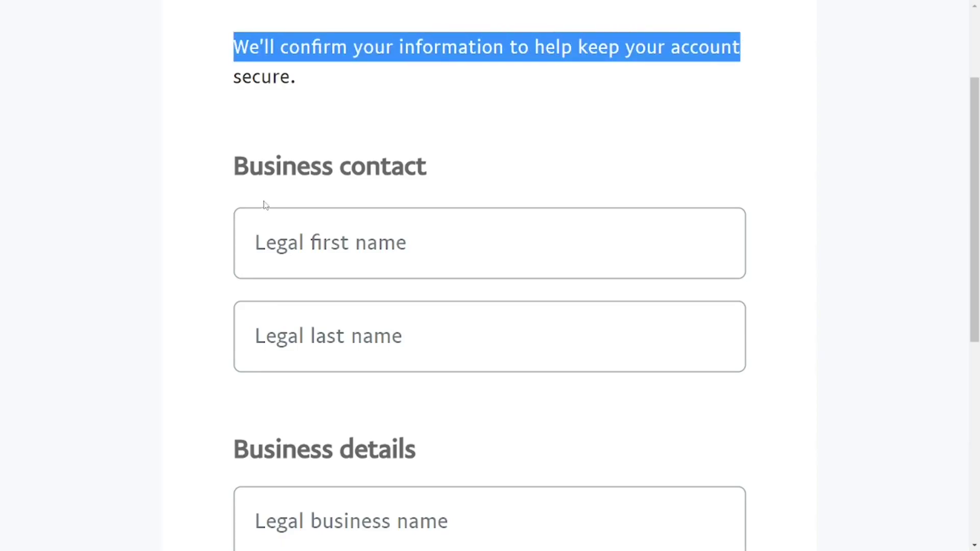
pyautogui.click(341, 242)
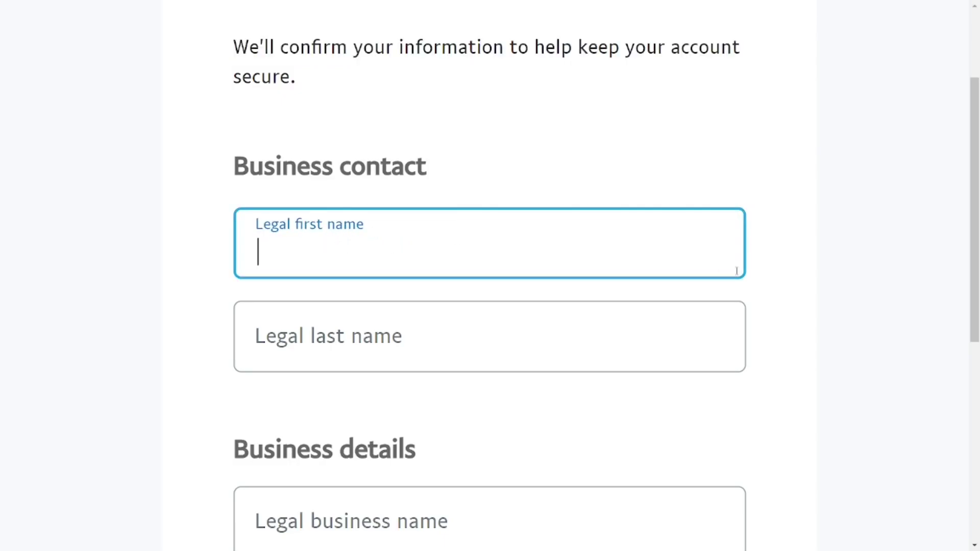
pyautogui.scroll(-2, 481, 179)
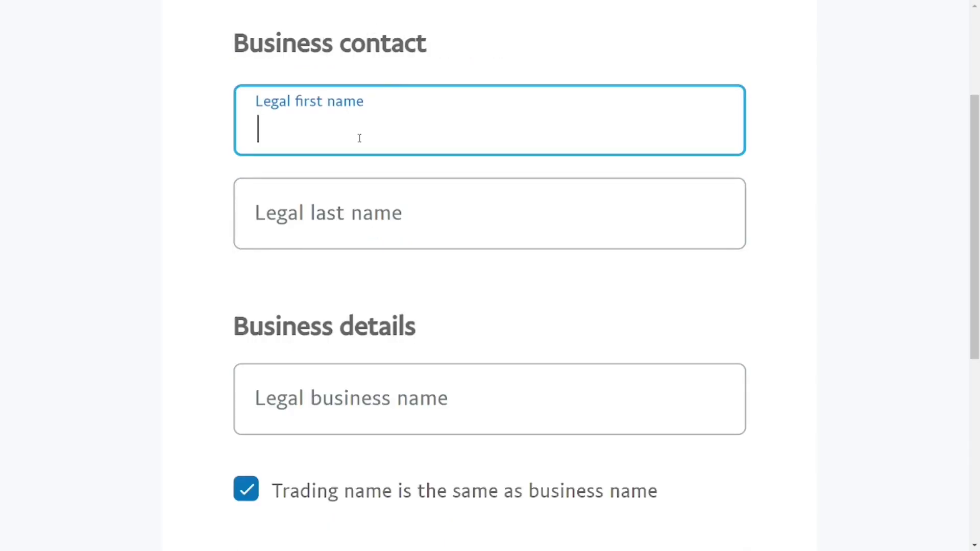
pyautogui.click(312, 228)
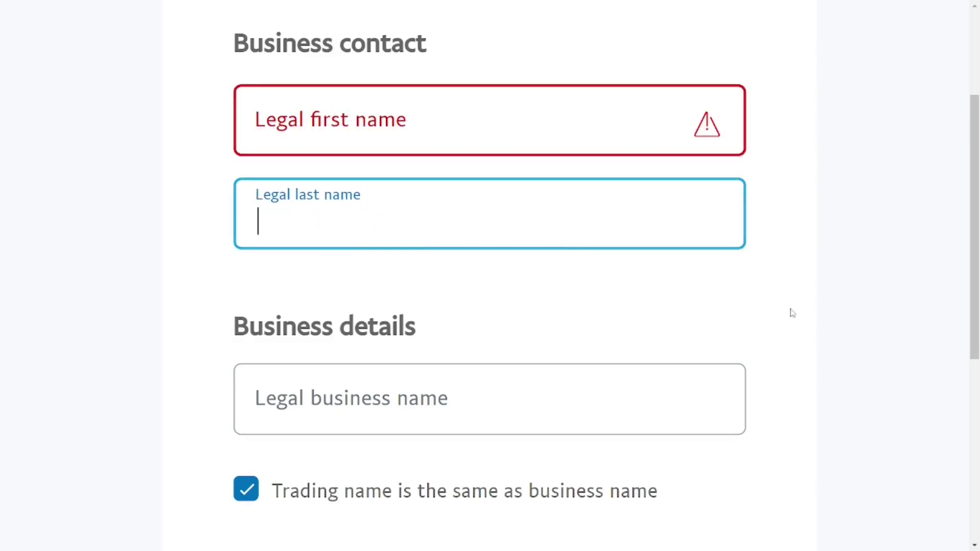
pyautogui.scroll(-3, 678, 289)
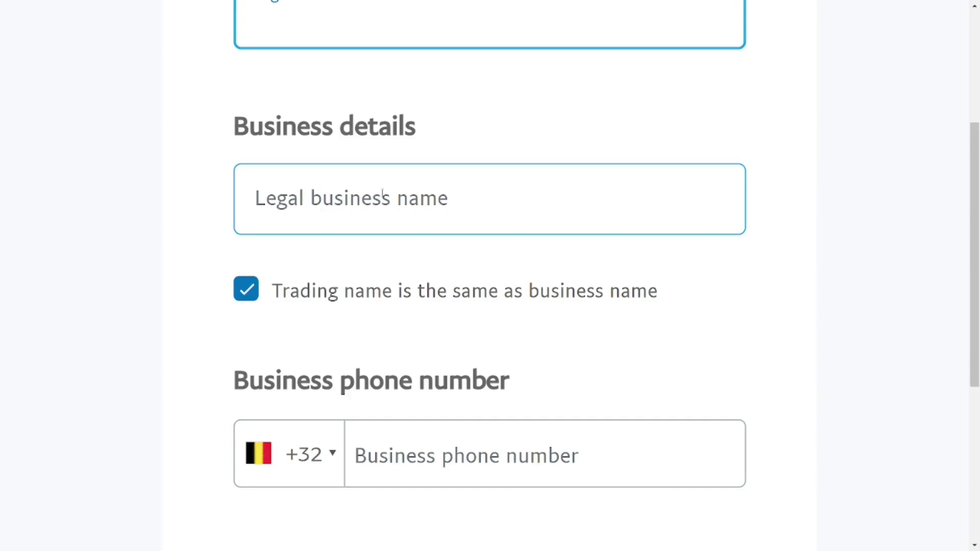
pyautogui.click(395, 202)
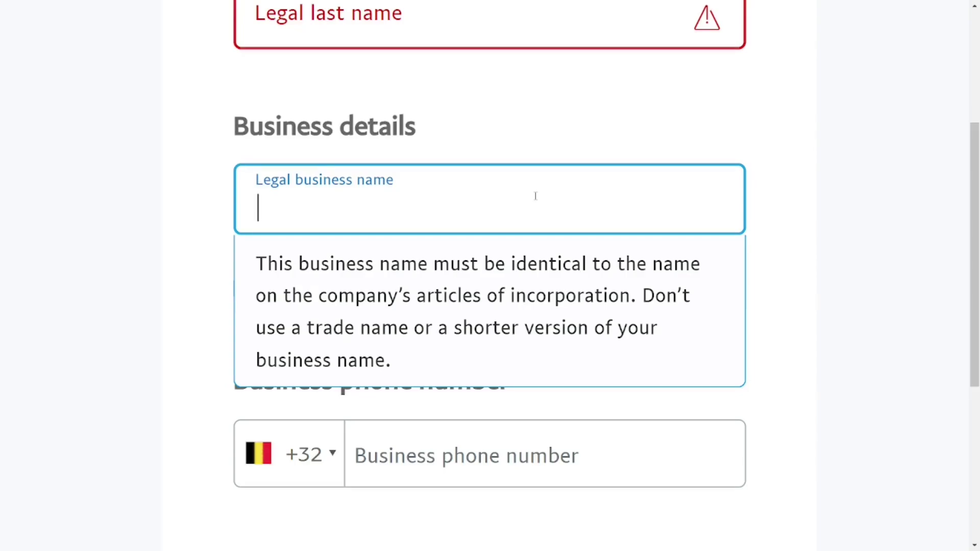
pyautogui.click(542, 313)
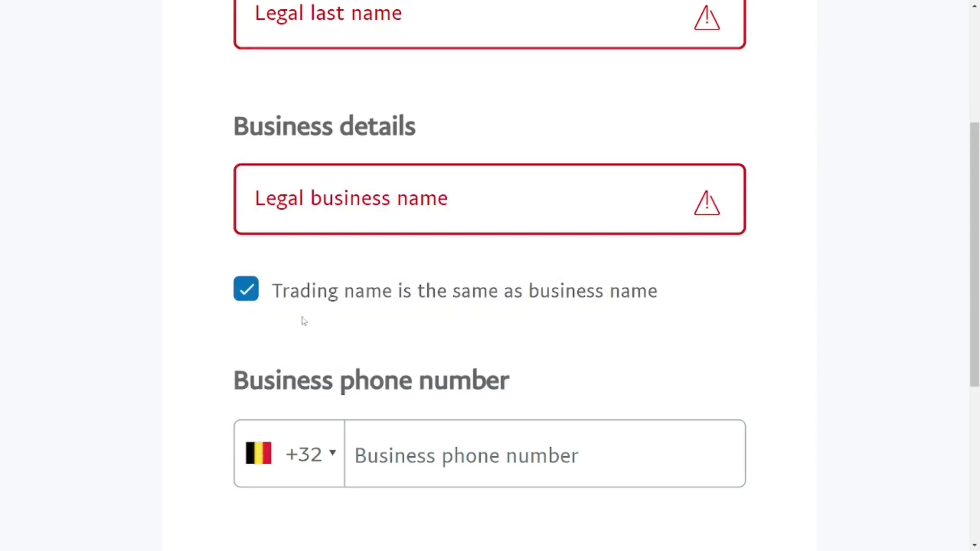
pyautogui.scroll(-5, 731, 368)
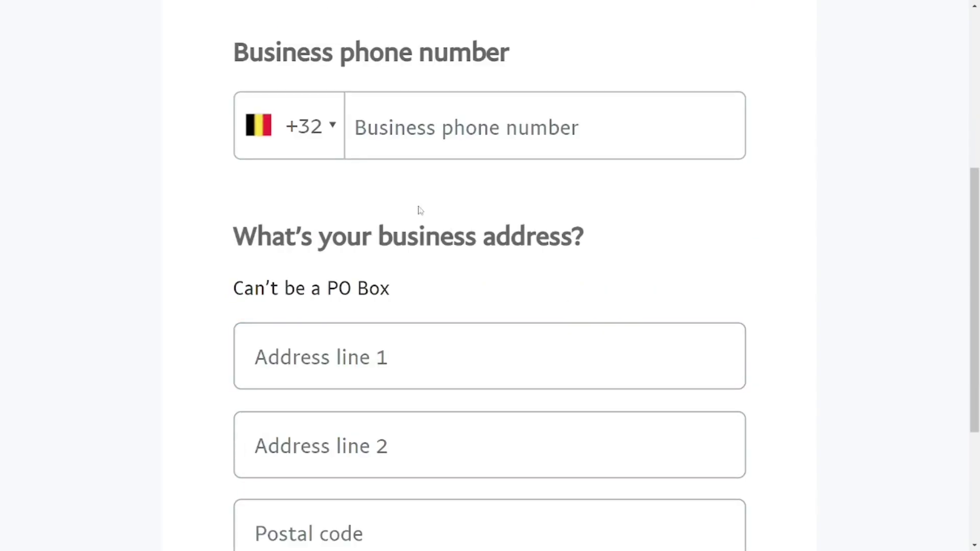
# Set the business phone country code to Guyana +592 and scroll through the address fields
pyautogui.click(353, 142)
pyautogui.click(337, 135)
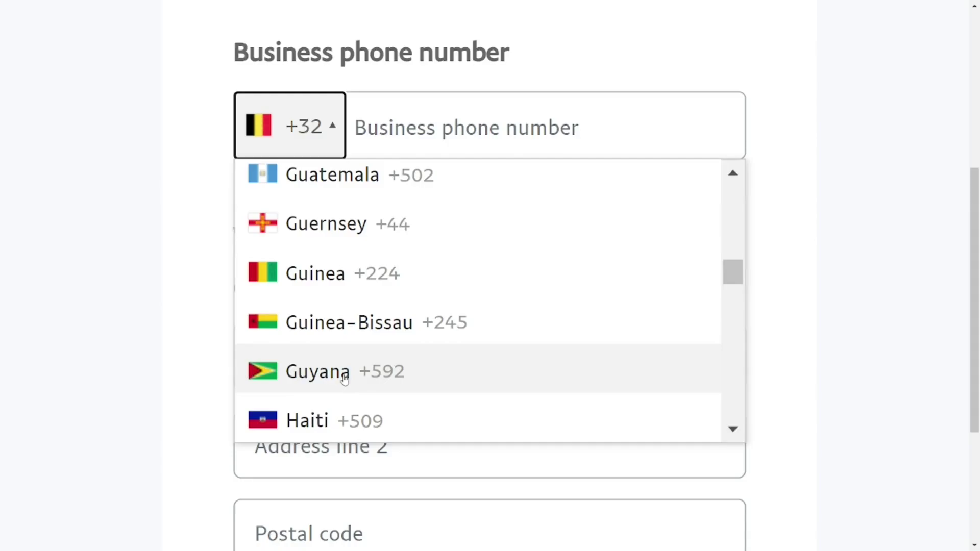
pyautogui.click(347, 376)
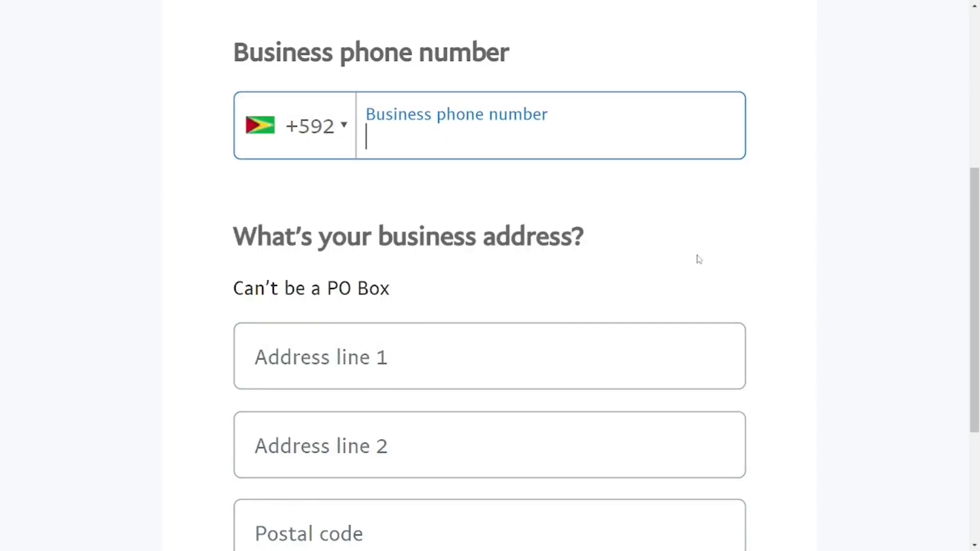
pyautogui.scroll(-3, 699, 260)
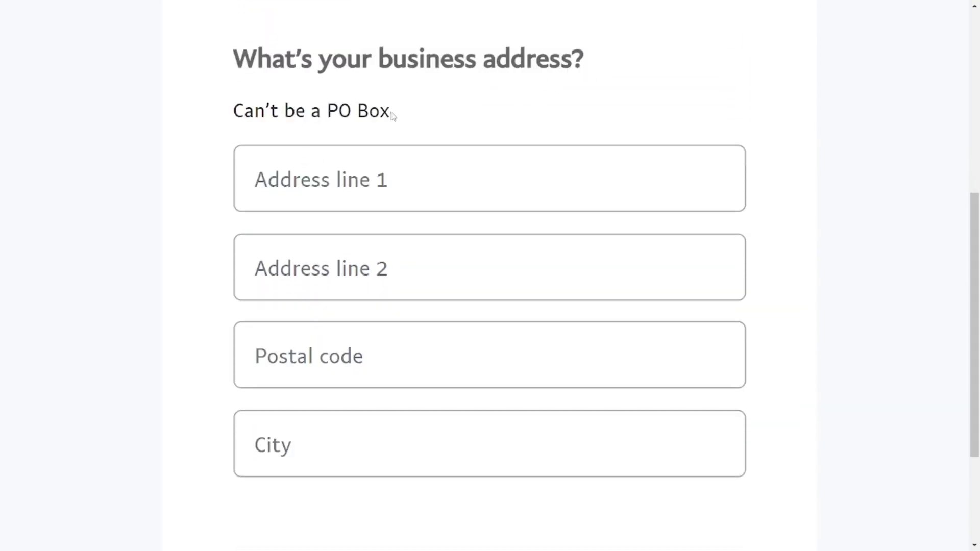
pyautogui.moveTo(391, 116); pyautogui.dragTo(239, 117)
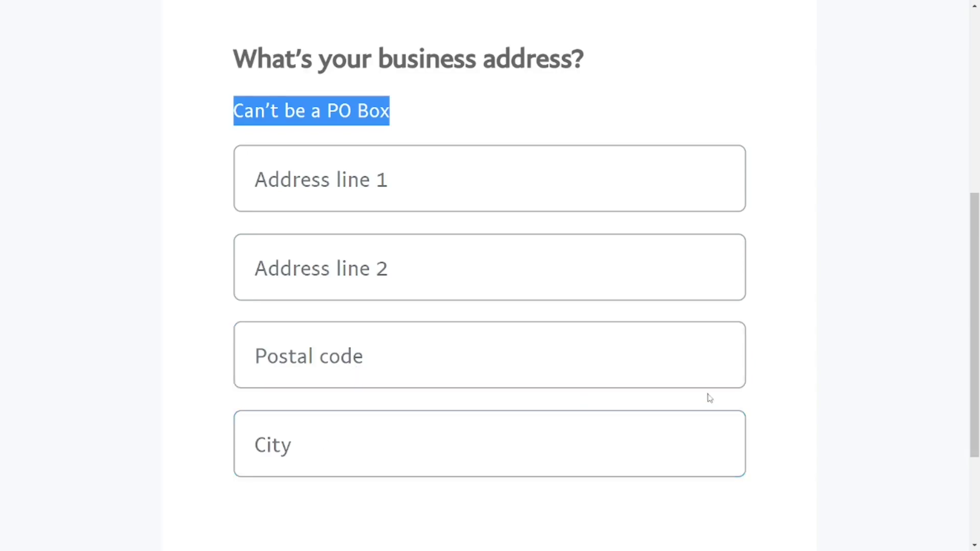
pyautogui.scroll(-8, 871, 396)
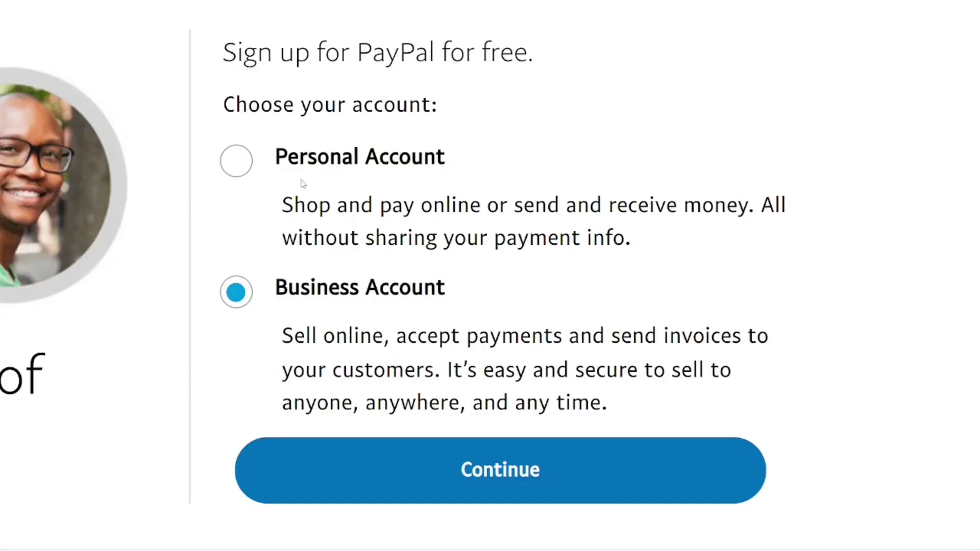
# Switch to a Personal Account, pick Guyana as country of residence, and start sign-up
pyautogui.click(244, 164)
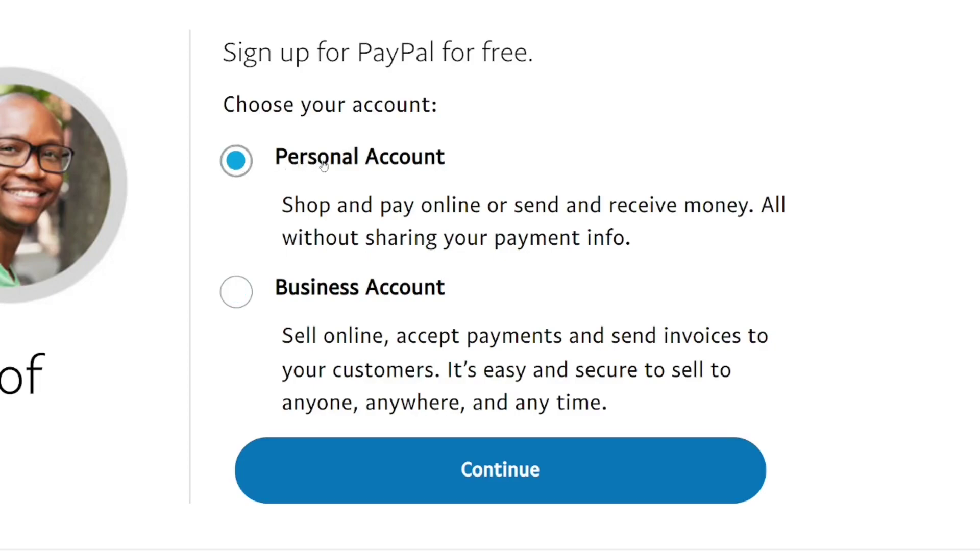
pyautogui.click(512, 478)
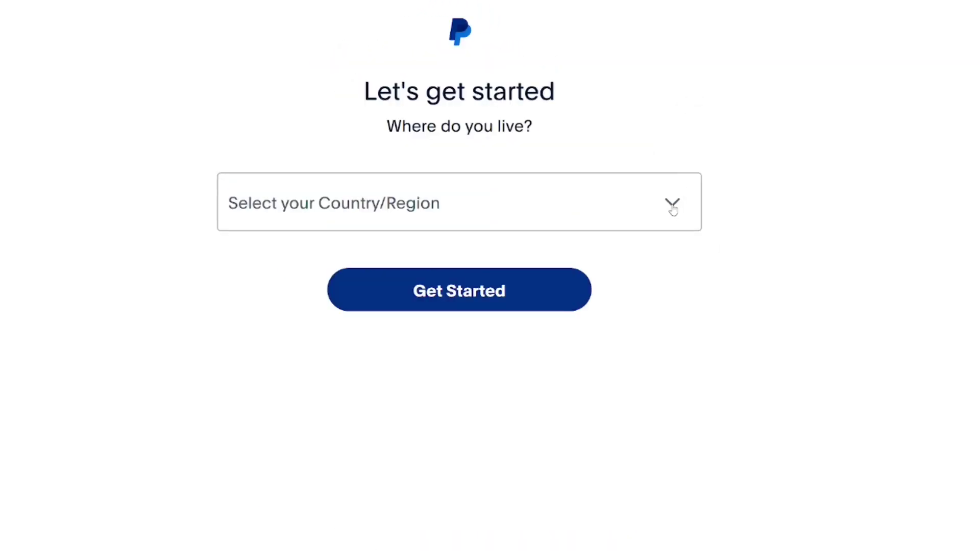
pyautogui.click(674, 210)
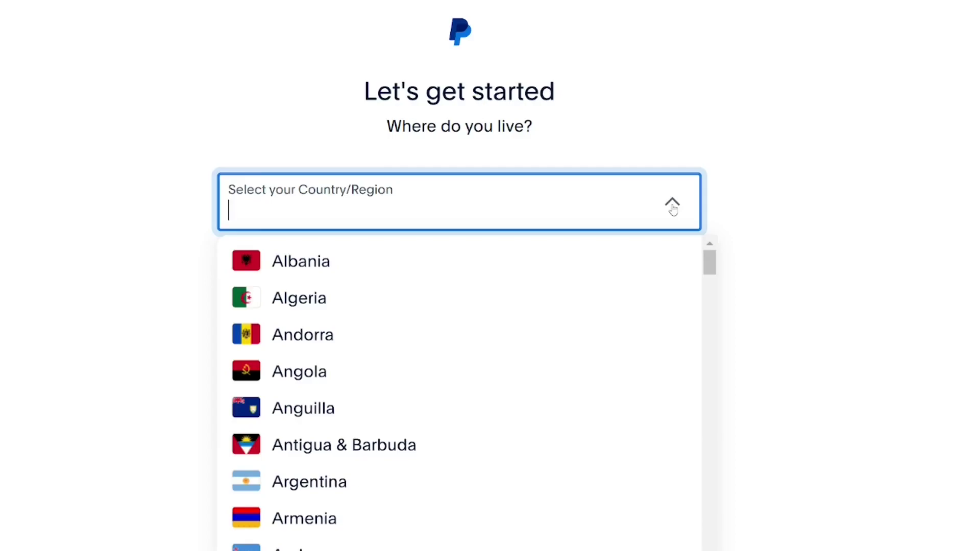
pyautogui.write('guy')
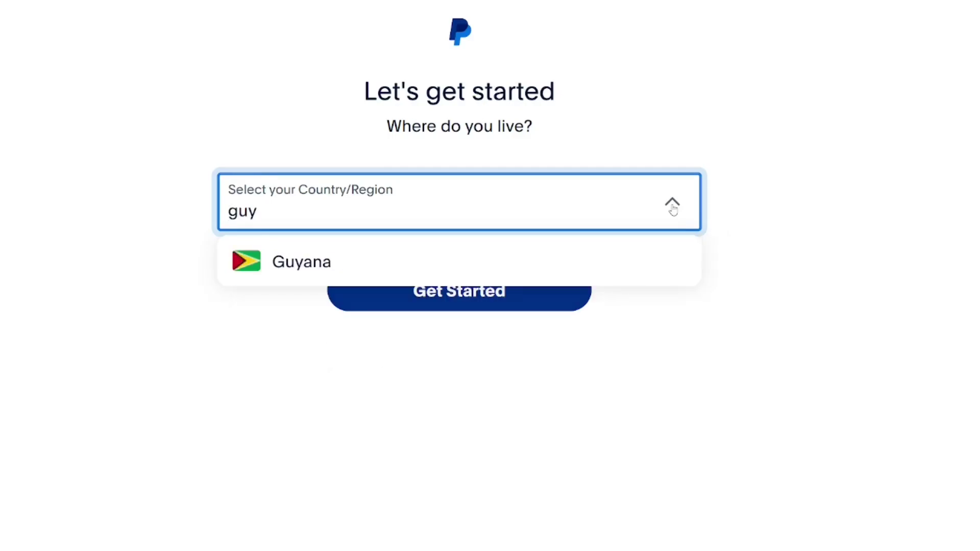
pyautogui.click(449, 255)
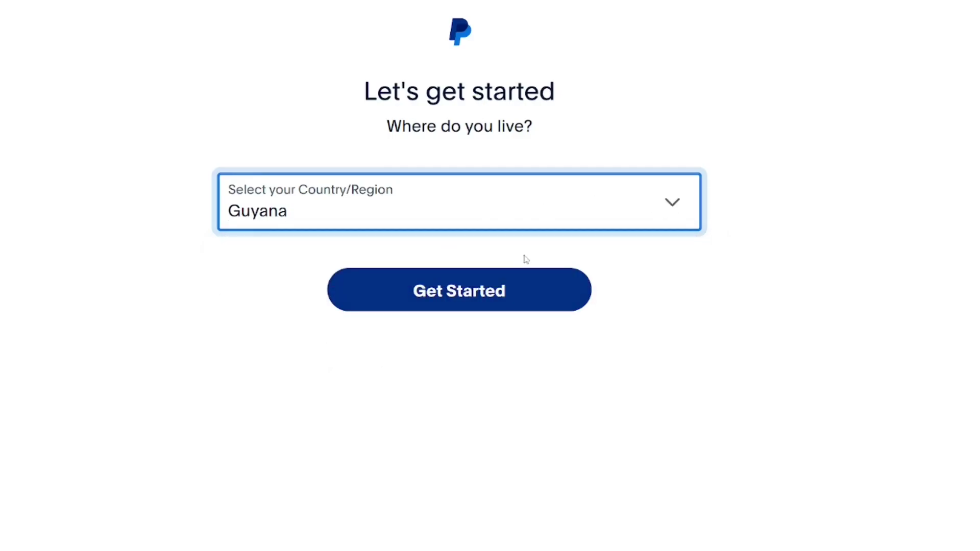
pyautogui.click(472, 303)
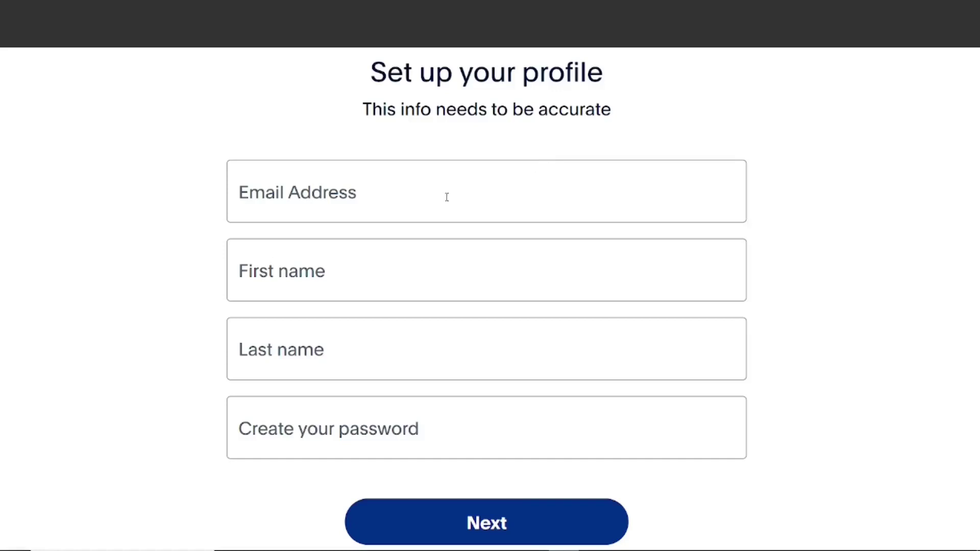
# Submit the profile details and enter the SMS confirmation code for the phone
pyautogui.click(422, 319)
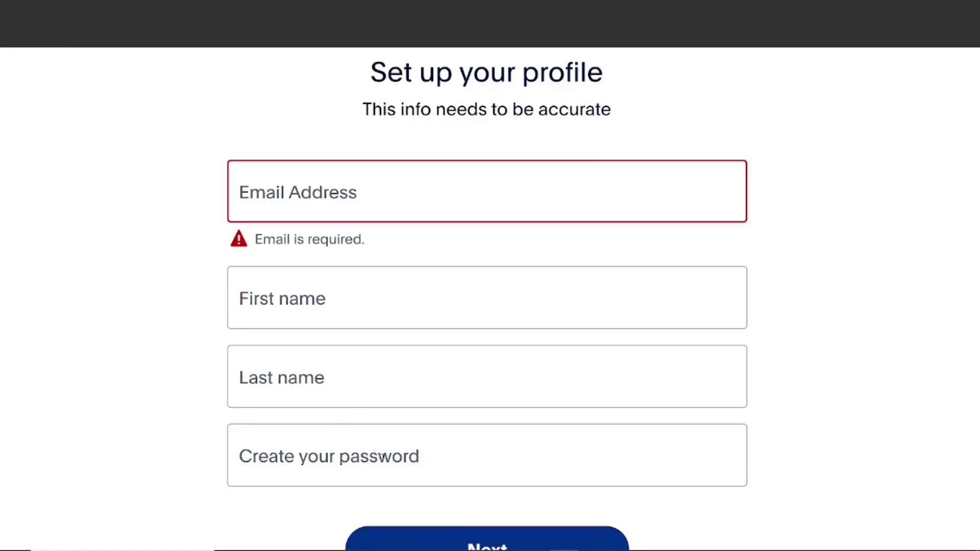
pyautogui.scroll(-2, 842, 465)
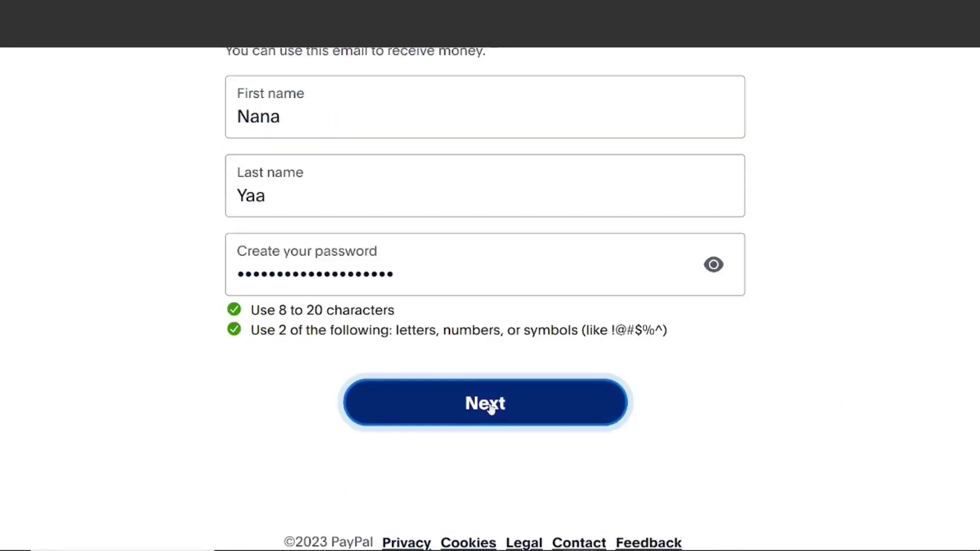
pyautogui.click(490, 407)
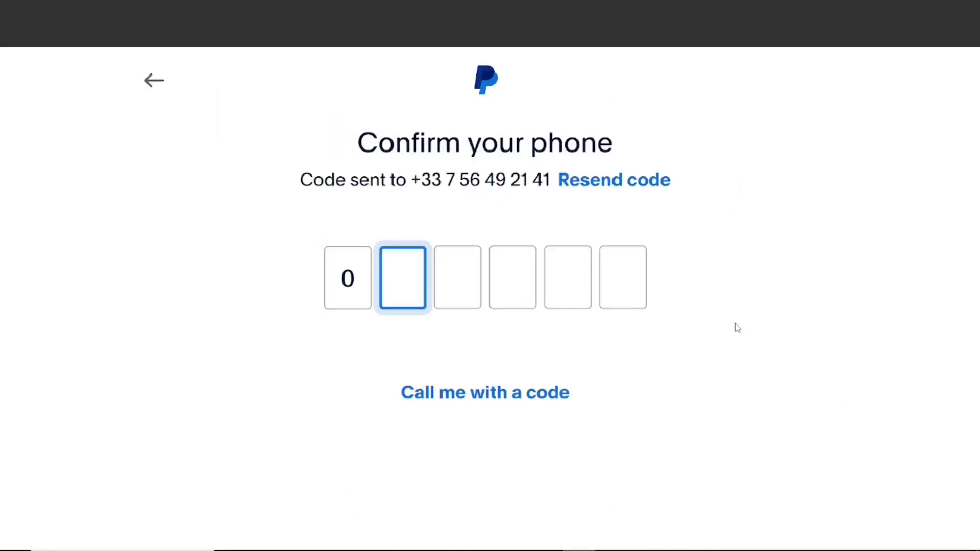
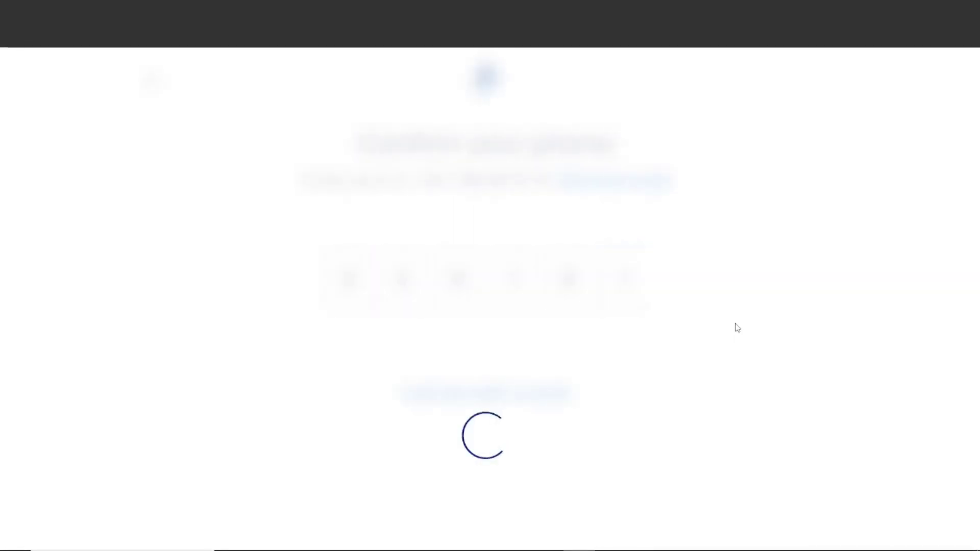
pyautogui.scroll(5, 539, 261)
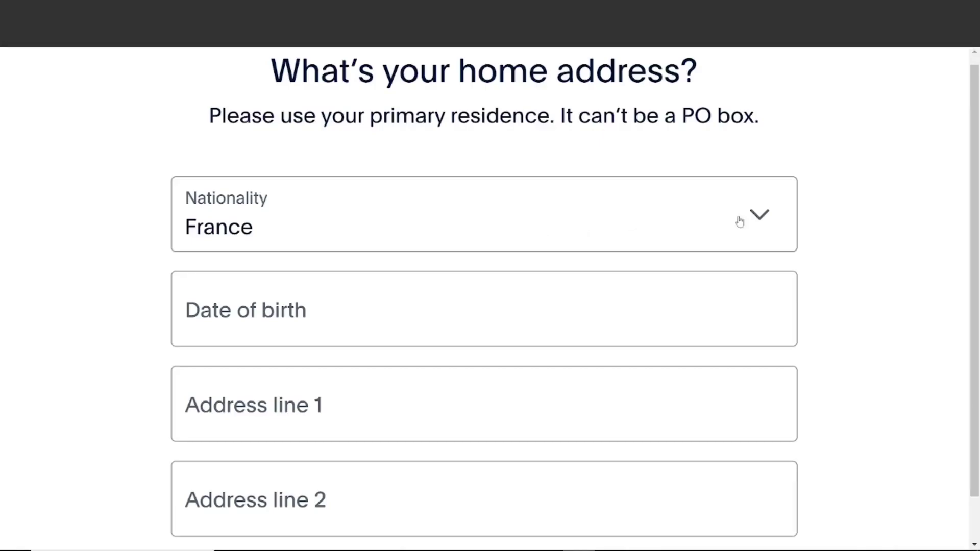
# Set the nationality to Ghana and enter the date of birth
pyautogui.click(758, 225)
pyautogui.click(759, 225)
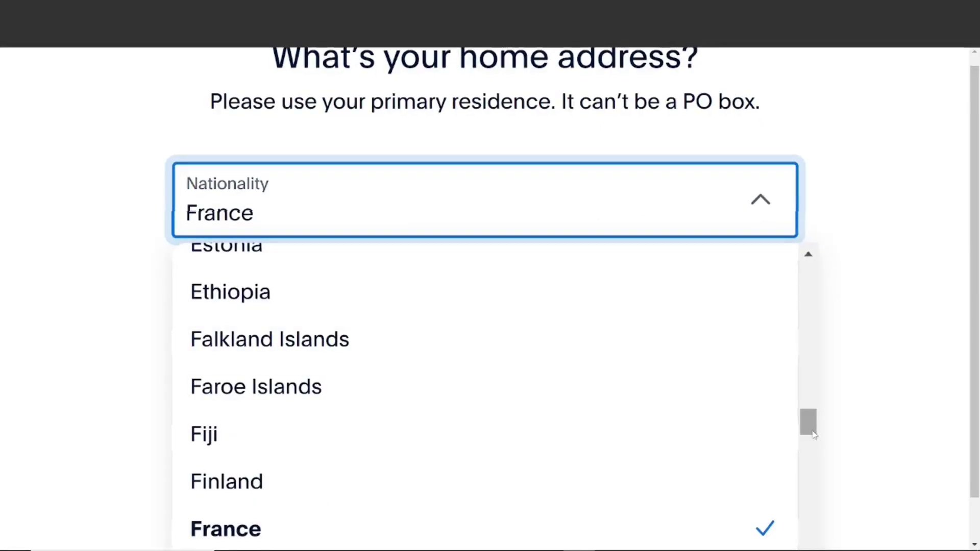
pyautogui.scroll(-3, 876, 164)
pyautogui.scroll(-5, 812, 352)
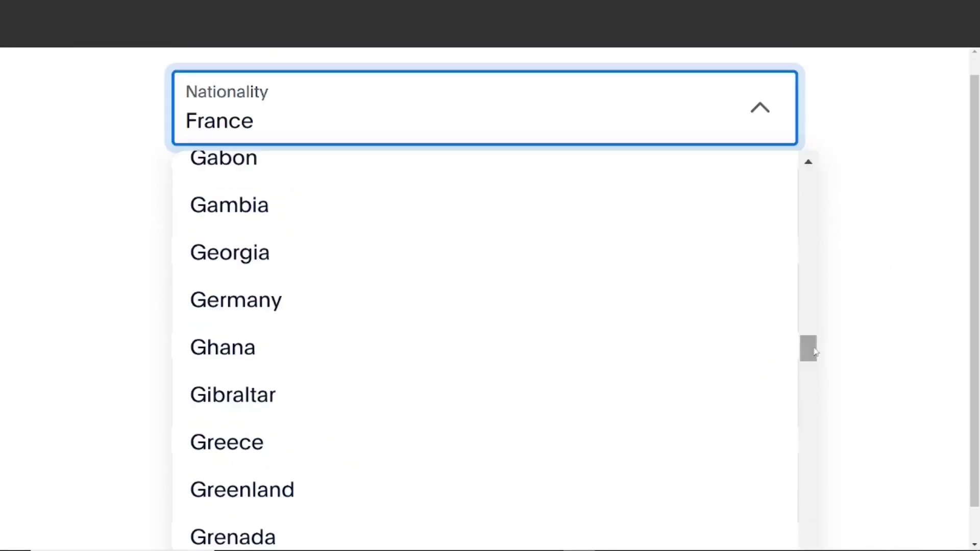
pyautogui.click(374, 352)
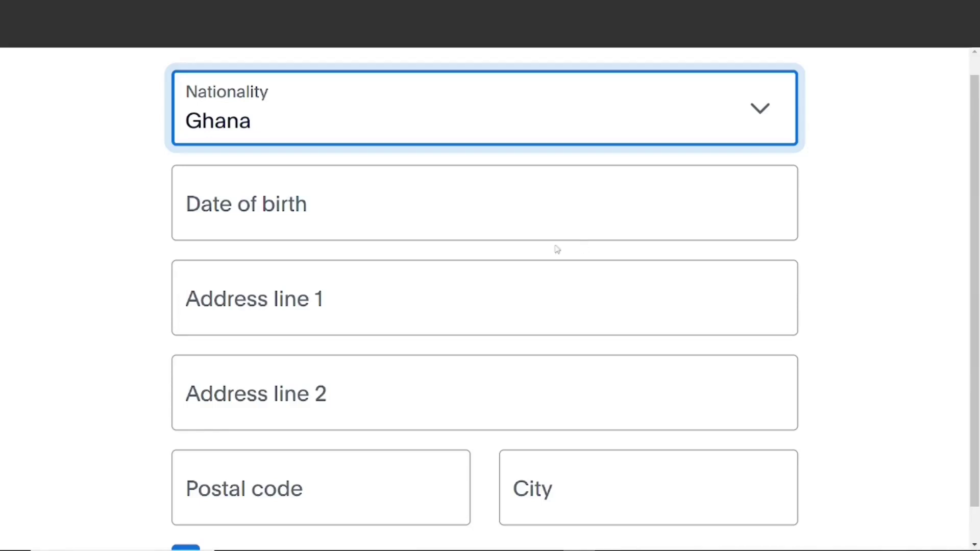
pyautogui.click(452, 222)
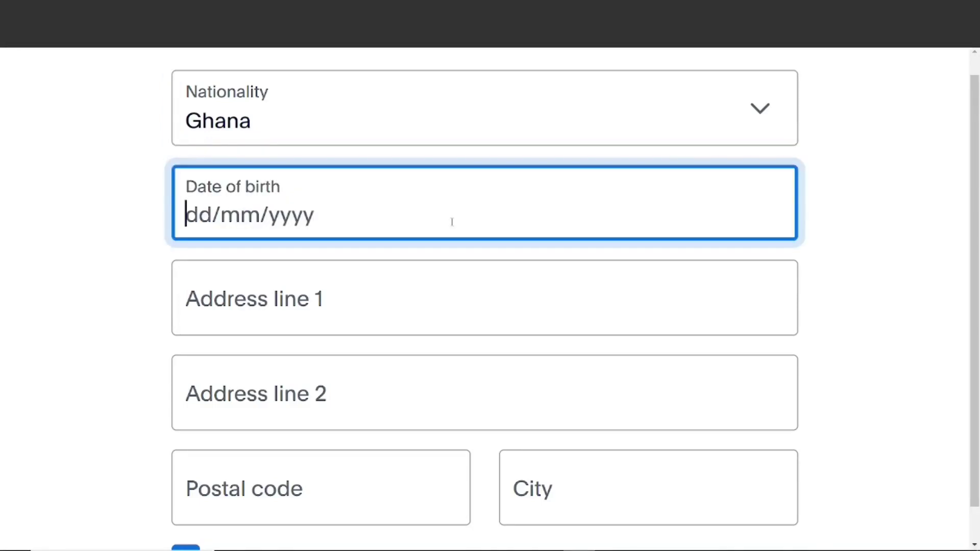
pyautogui.scroll(-2, 452, 222)
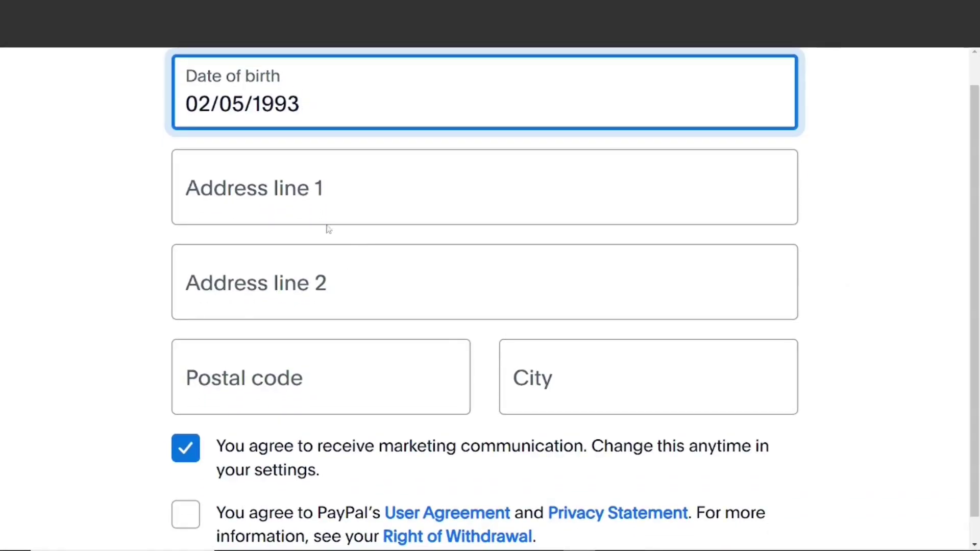
# Fill in the address line, postal code and city, and accept the User Agreement
pyautogui.click(351, 195)
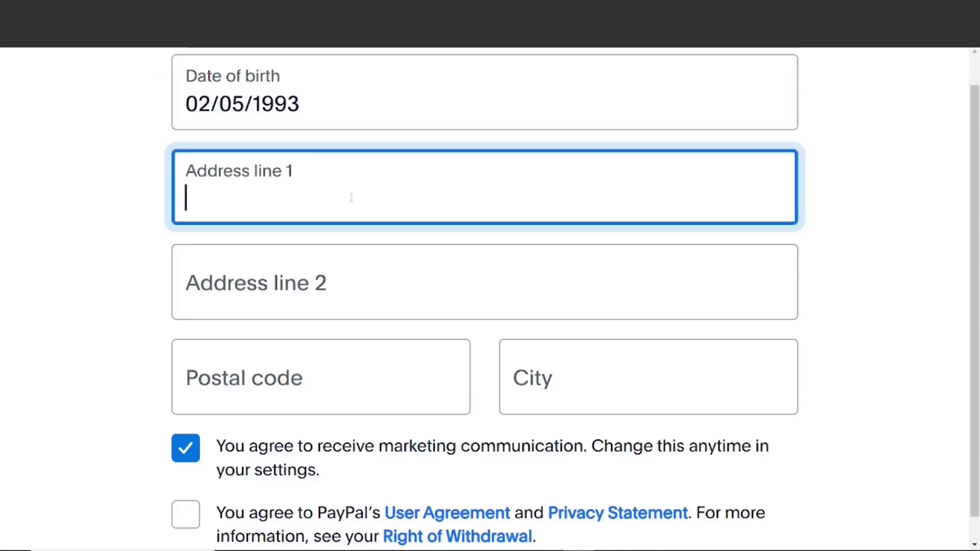
pyautogui.scroll(-3, 352, 198)
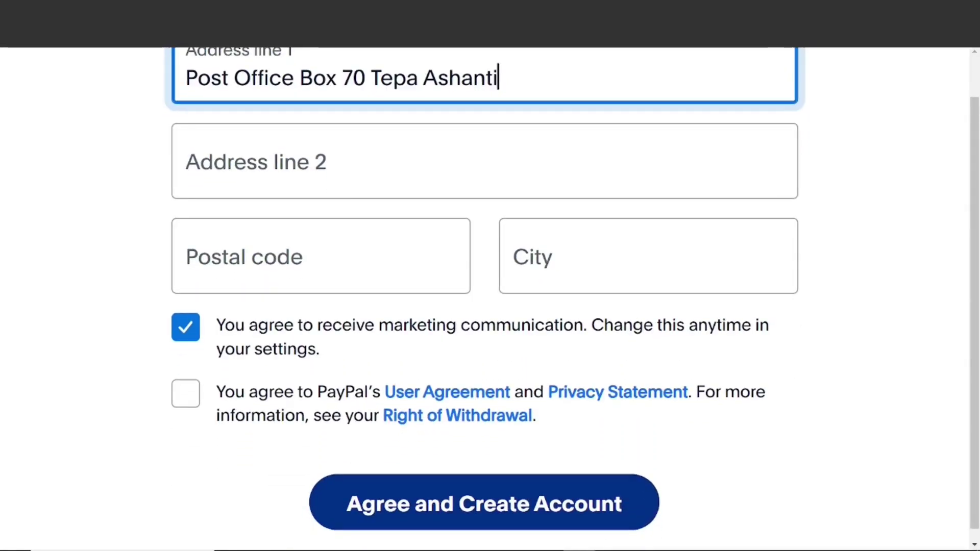
pyautogui.click(268, 250)
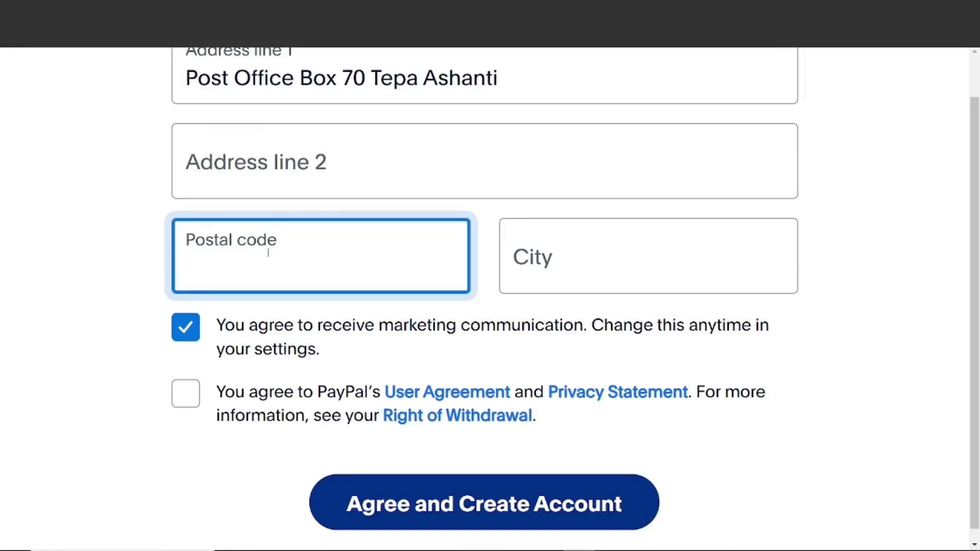
pyautogui.write('00000')
pyautogui.click(565, 270)
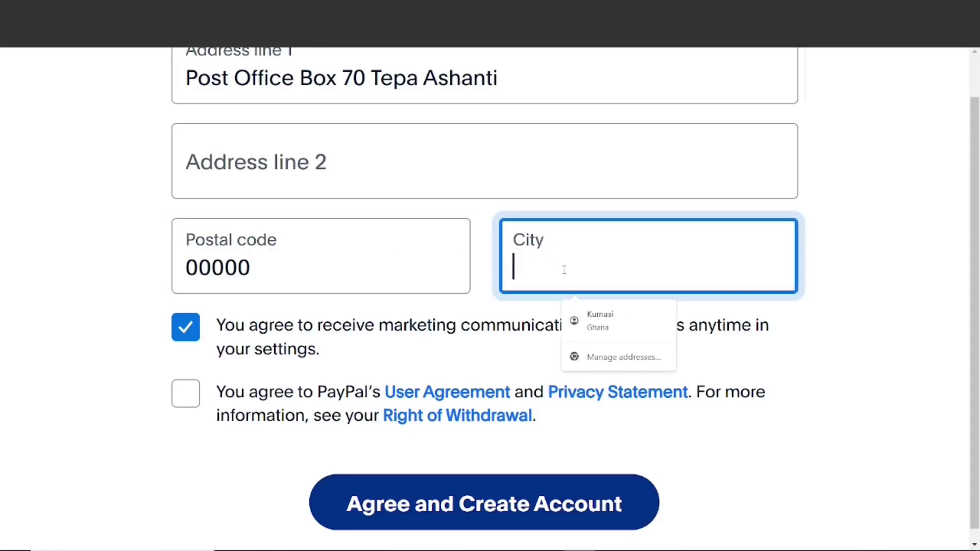
pyautogui.write('Kumasi')
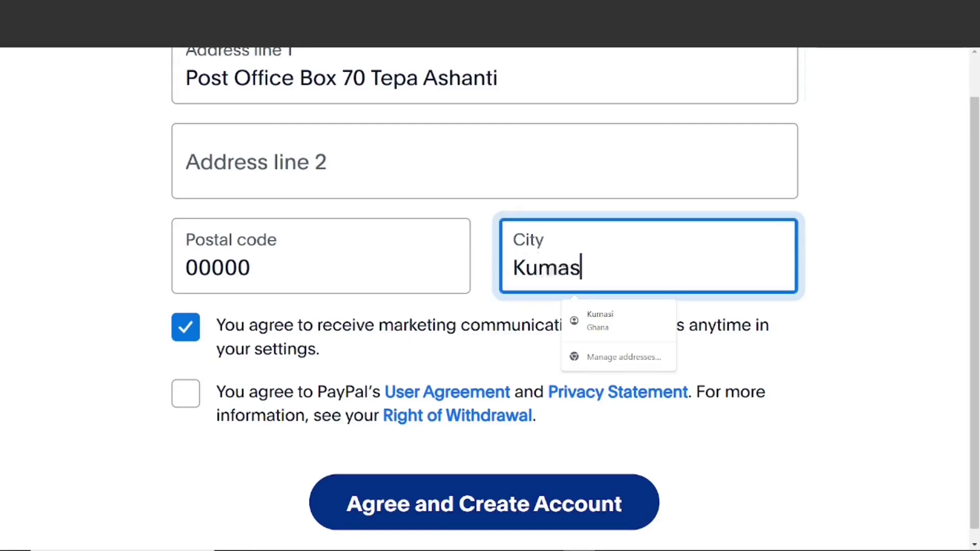
pyautogui.click(187, 401)
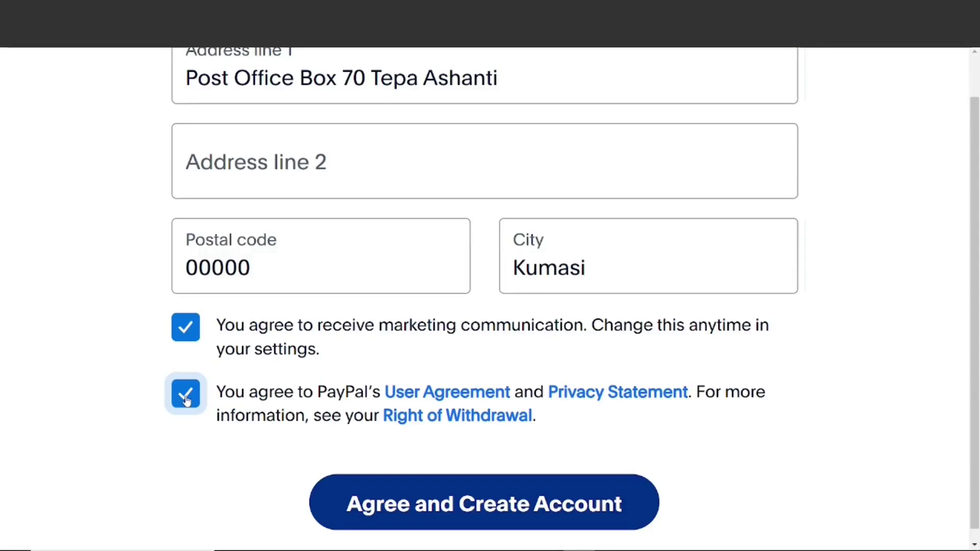
# Agree and create the account, then scroll the 'What do you want to try first?' page
pyautogui.scroll(-3, 507, 407)
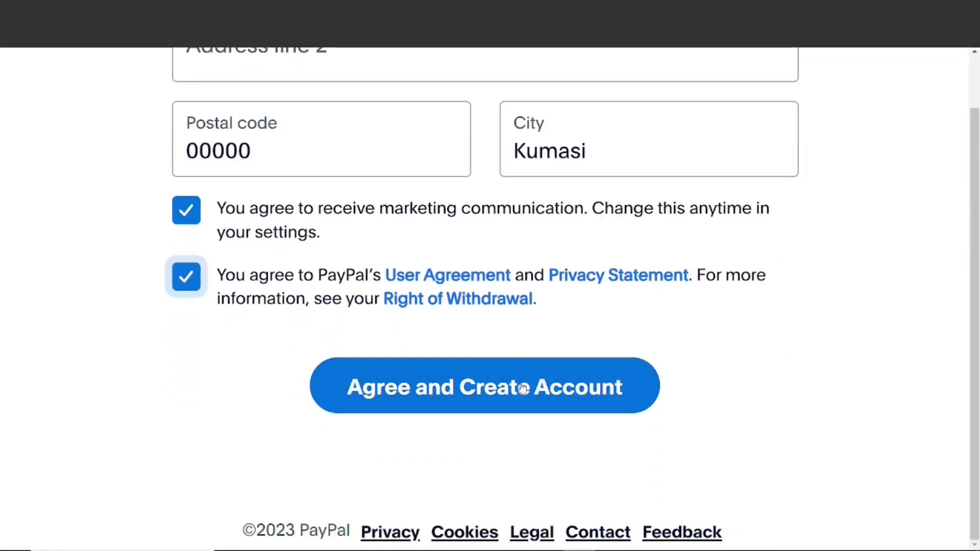
pyautogui.click(507, 406)
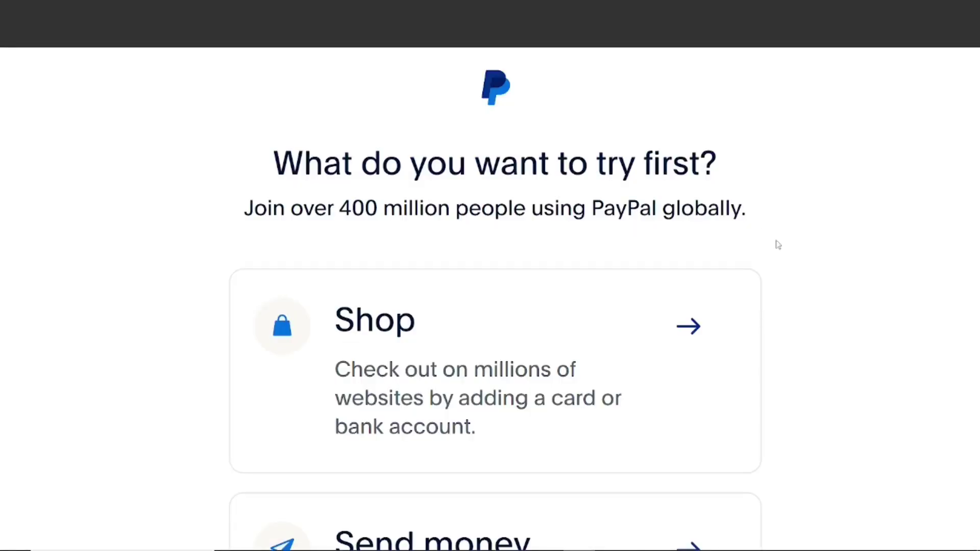
pyautogui.scroll(-4, 778, 245)
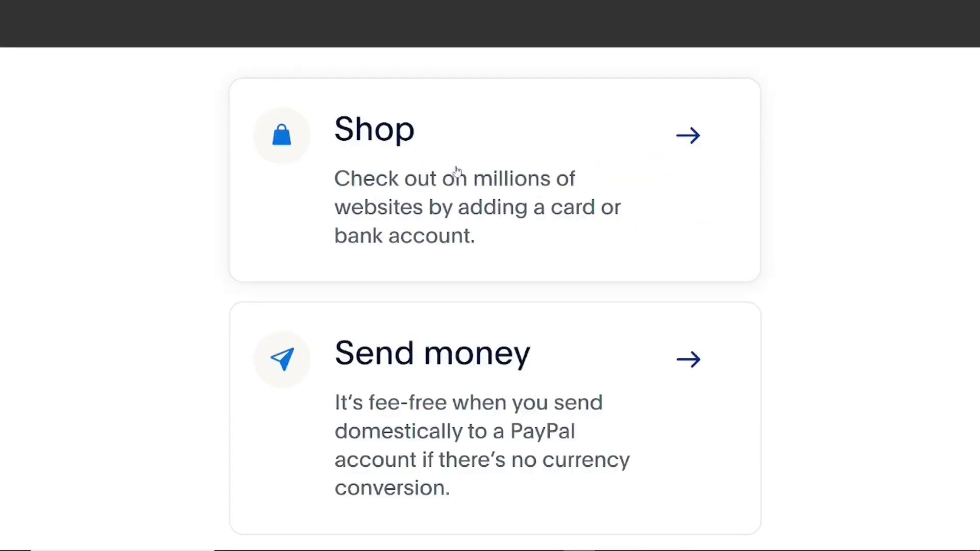